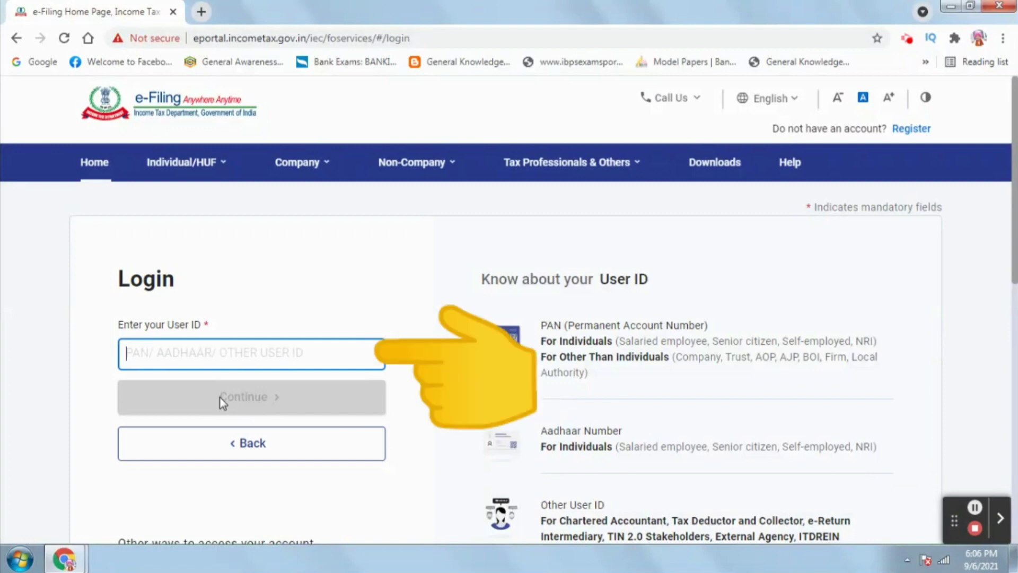
click(255, 400)
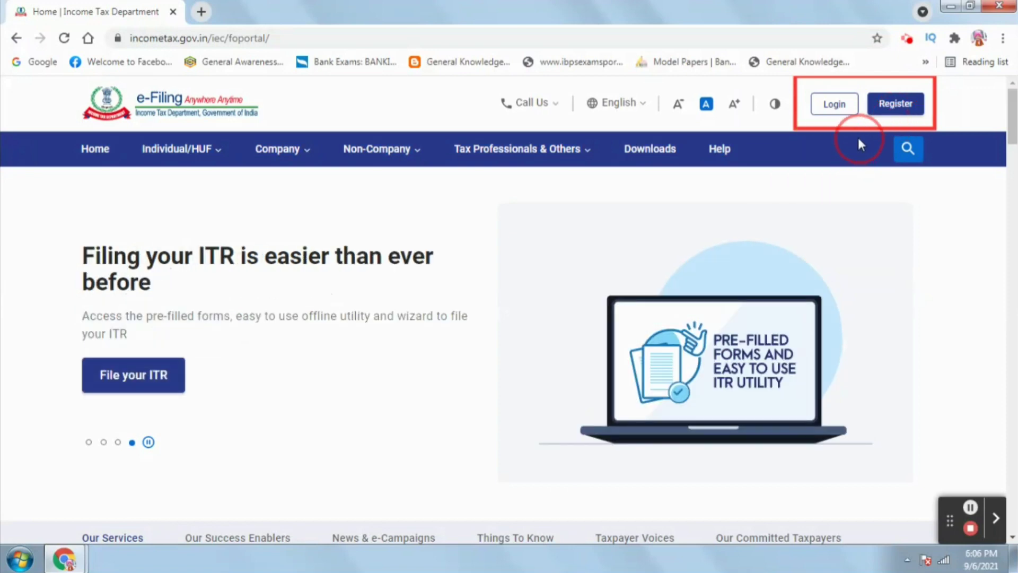
drag(859, 139, 861, 130)
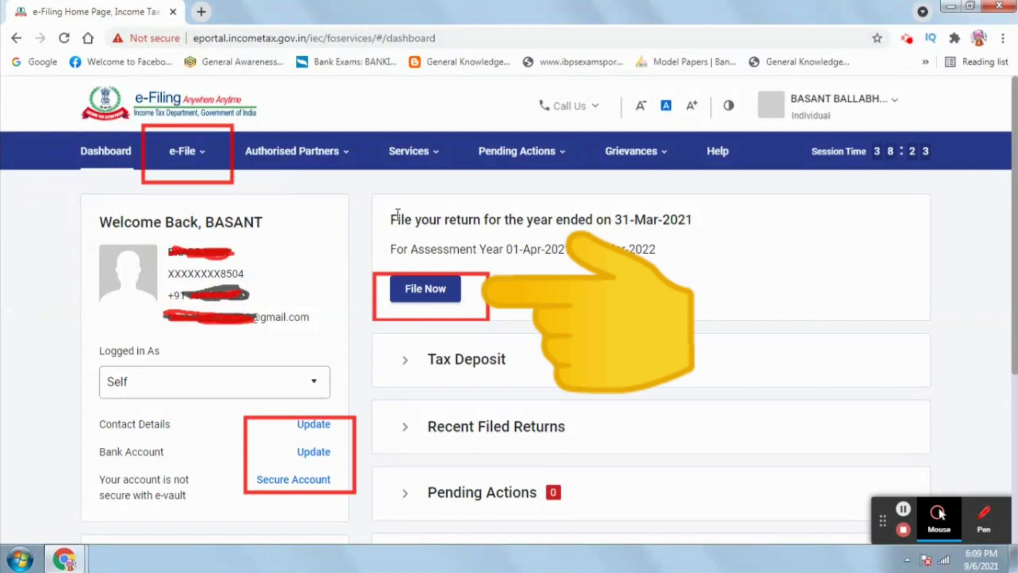
drag(390, 220, 694, 227)
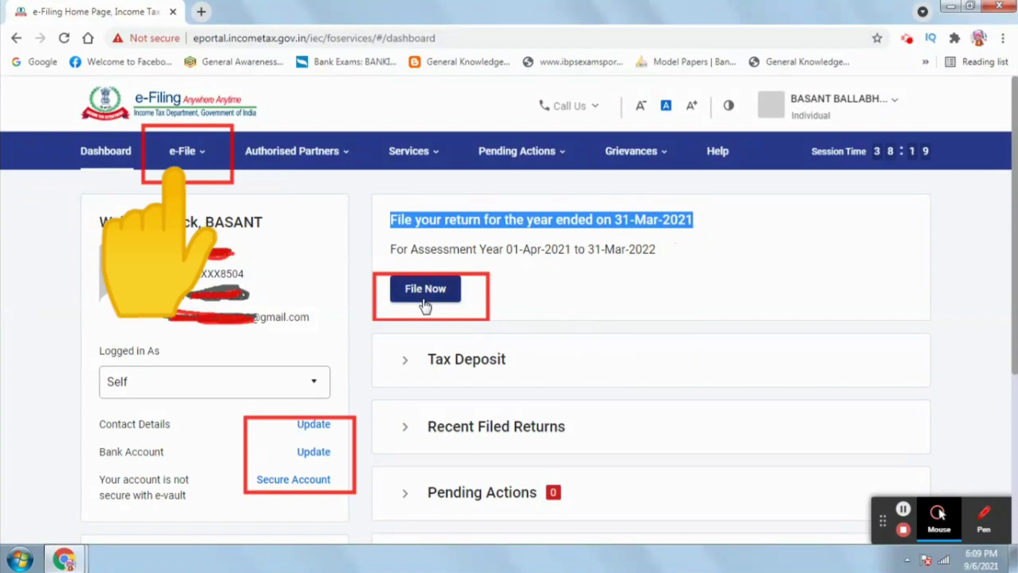
Open View Form 26AS from the income tax return options and confirm the redirect to the TRACES site.
click(179, 155)
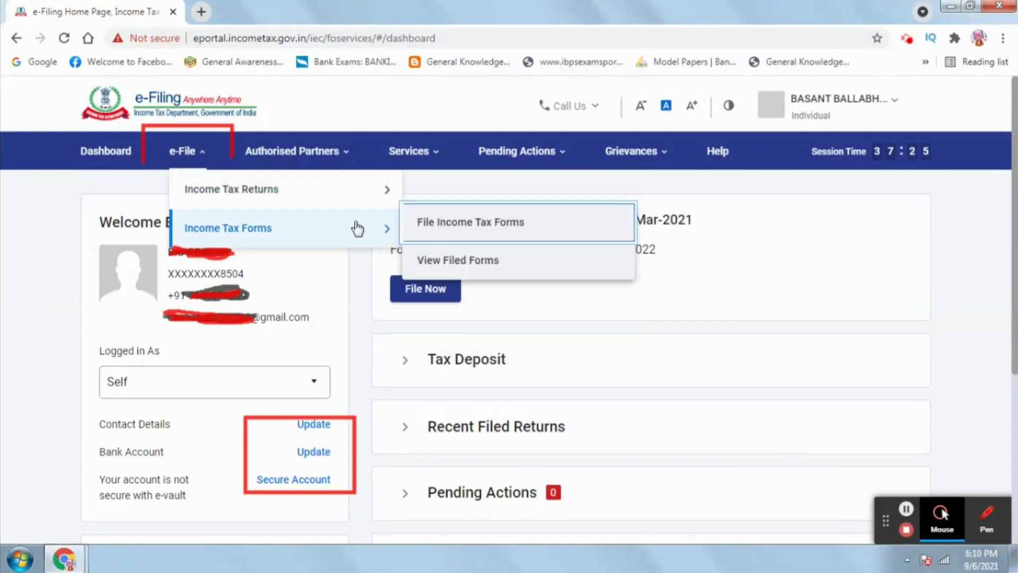
mouse_move(352, 205)
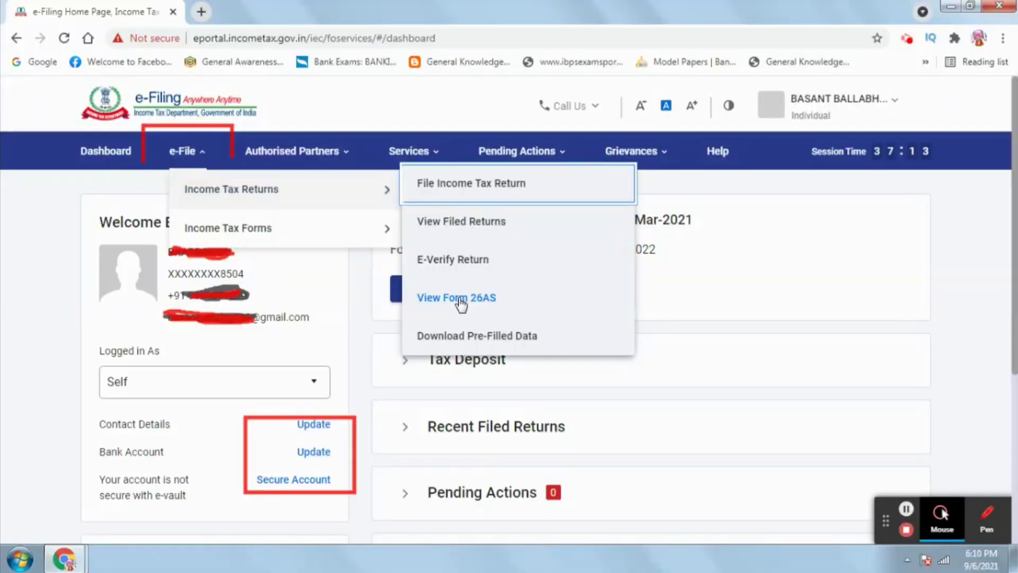
click(461, 303)
click(646, 444)
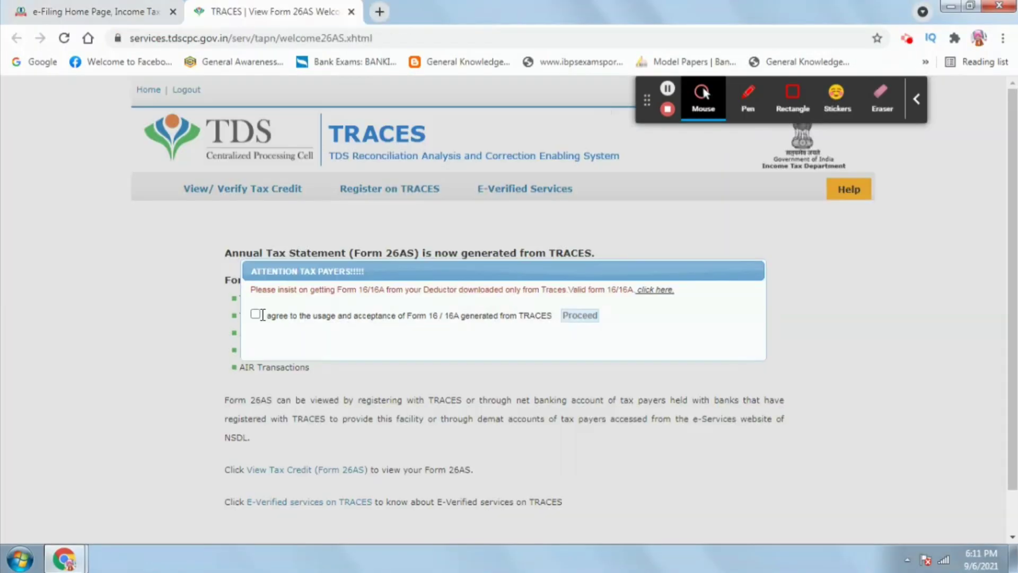
Agree to the usage of Form 16/16A generated from TRACES, proceed, and open View Tax Credit (Form 26AS).
click(256, 315)
click(583, 317)
click(321, 471)
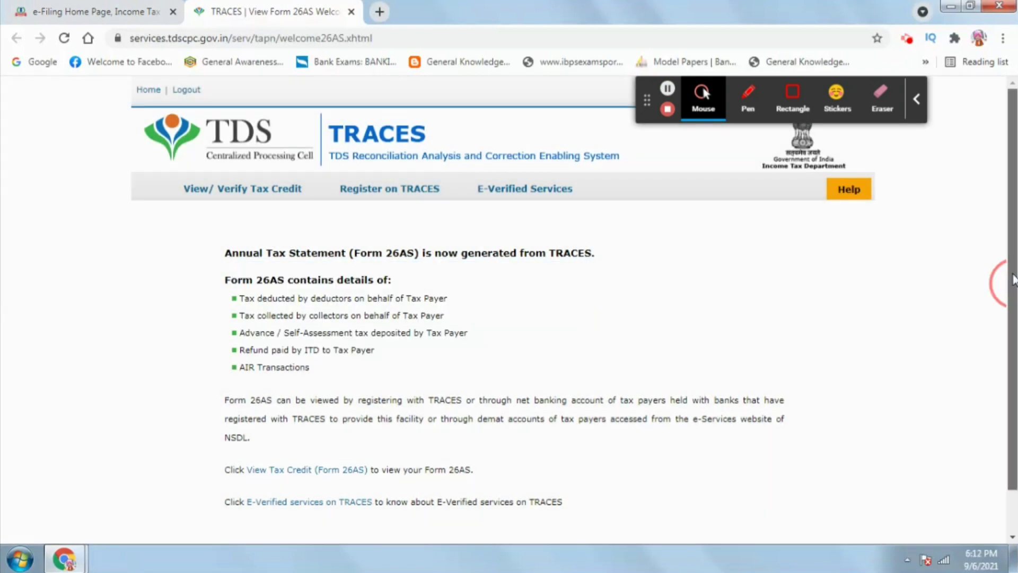
click(333, 471)
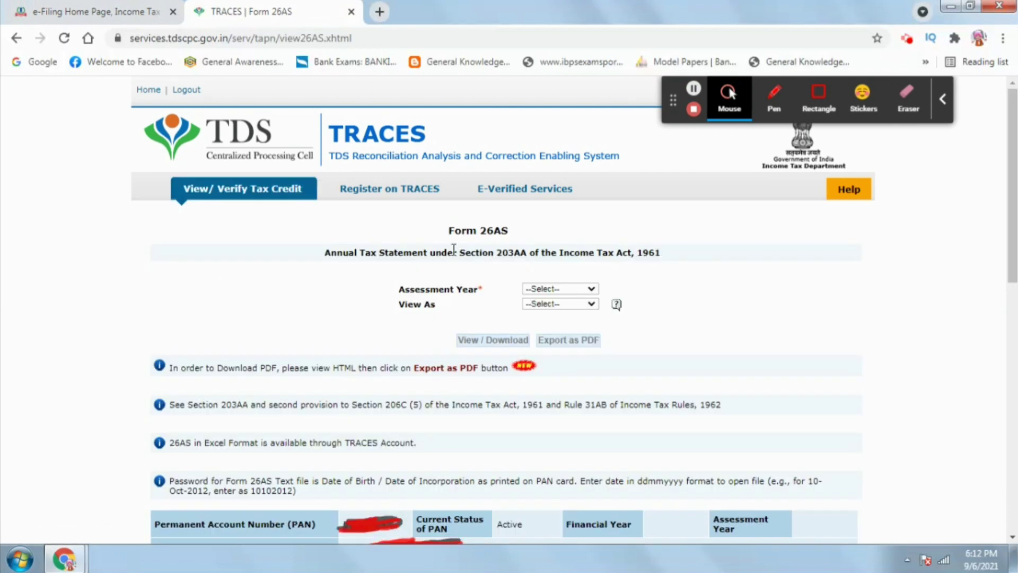
View Form 26AS for assessment year 2021-22 as HTML and examine the tax deducted at source details.
drag(446, 231, 523, 229)
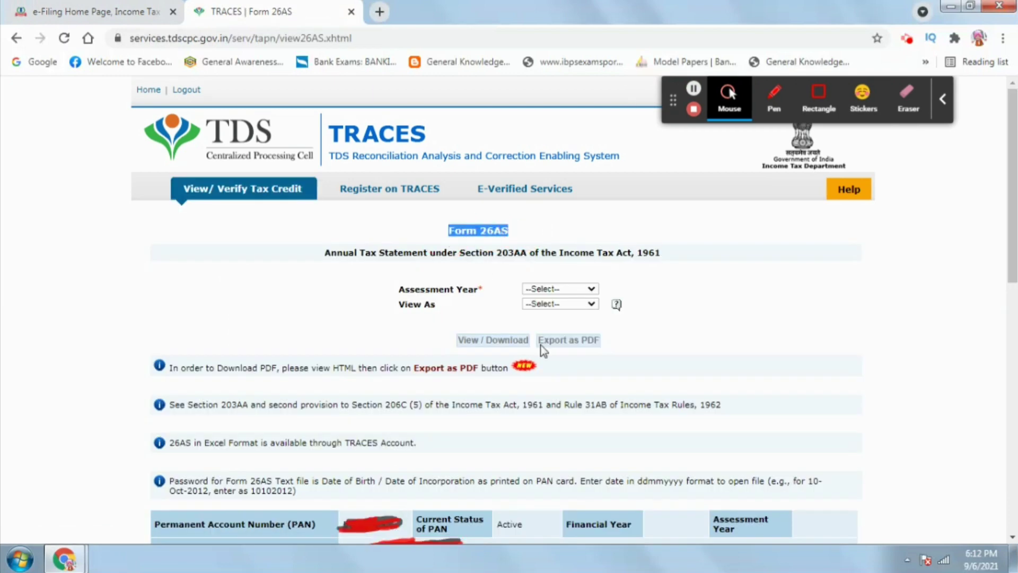
click(583, 289)
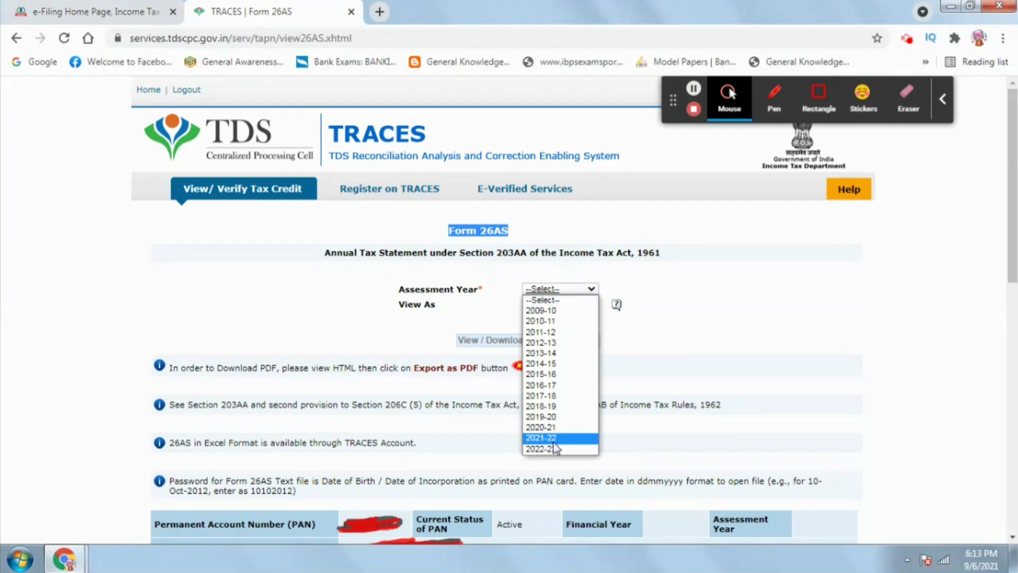
click(551, 440)
click(583, 303)
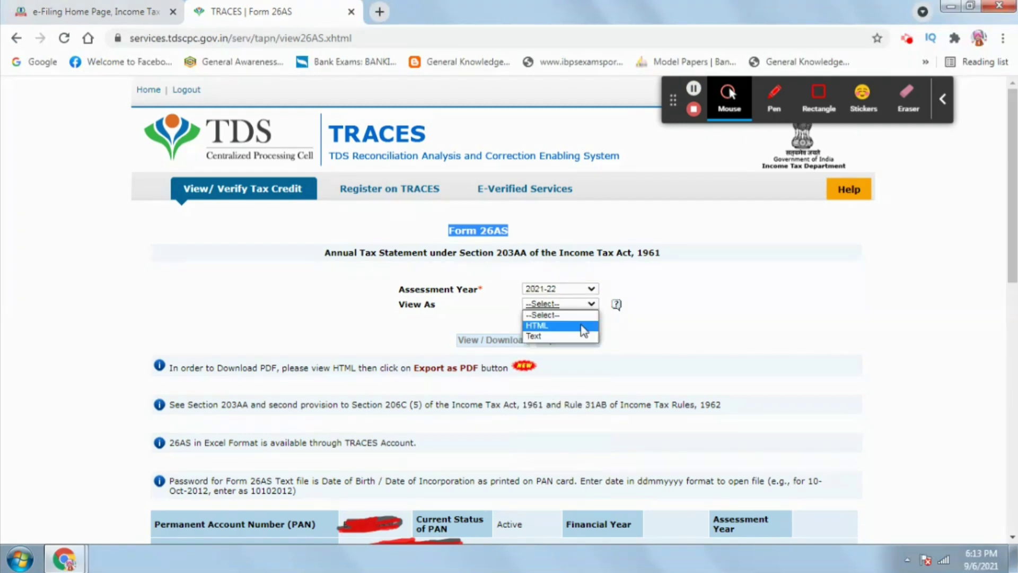
click(582, 328)
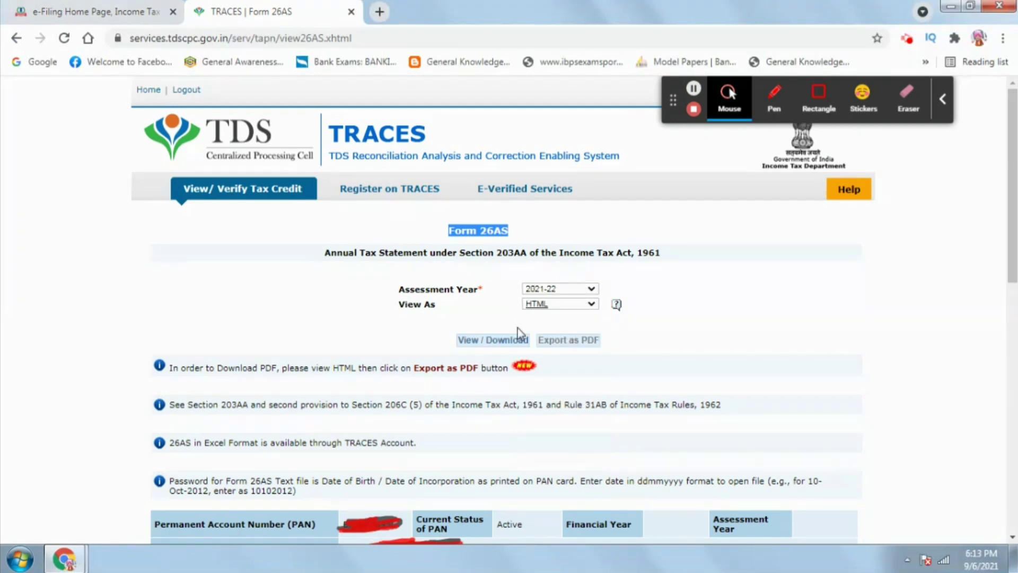
click(462, 344)
click(468, 343)
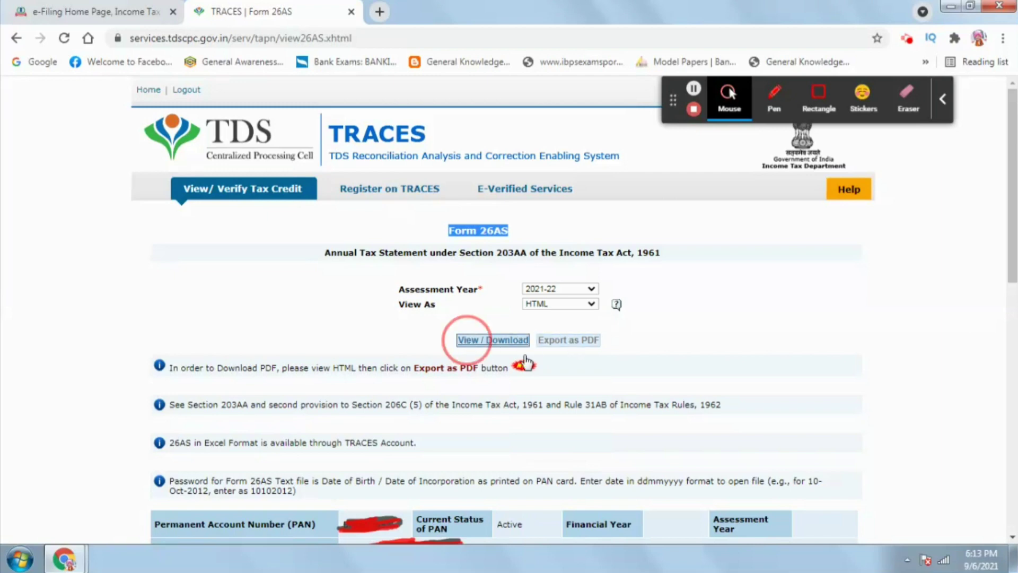
scroll(1010, 167, down, 8)
scroll(1010, 167, down, 1)
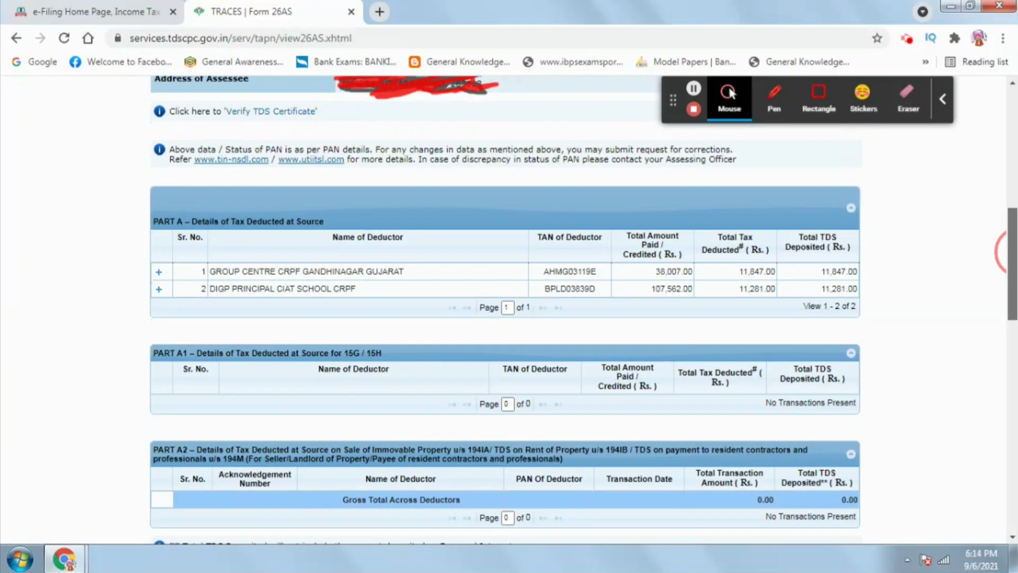
scroll(526, 237, down, 1)
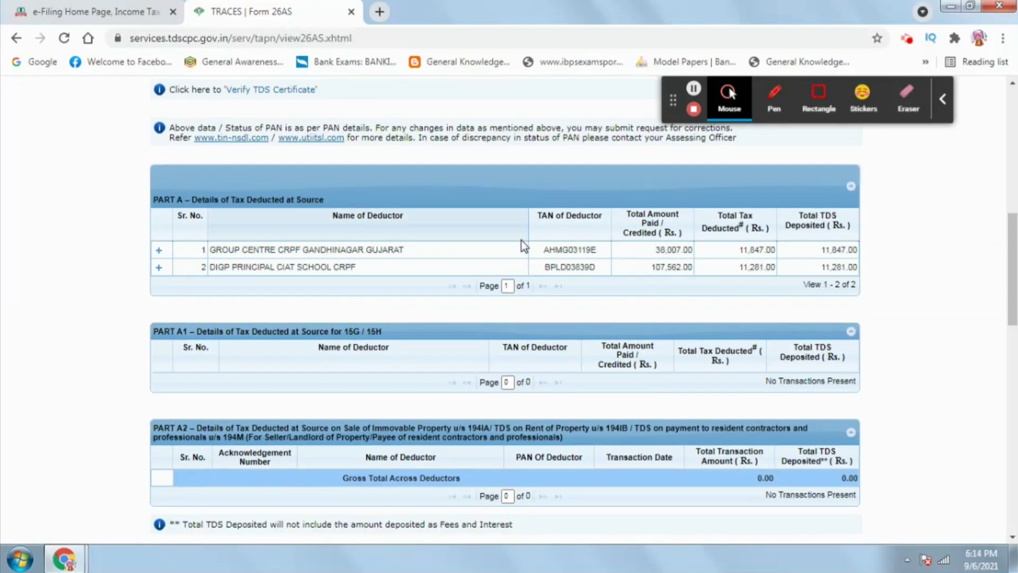
drag(1014, 273, 1014, 173)
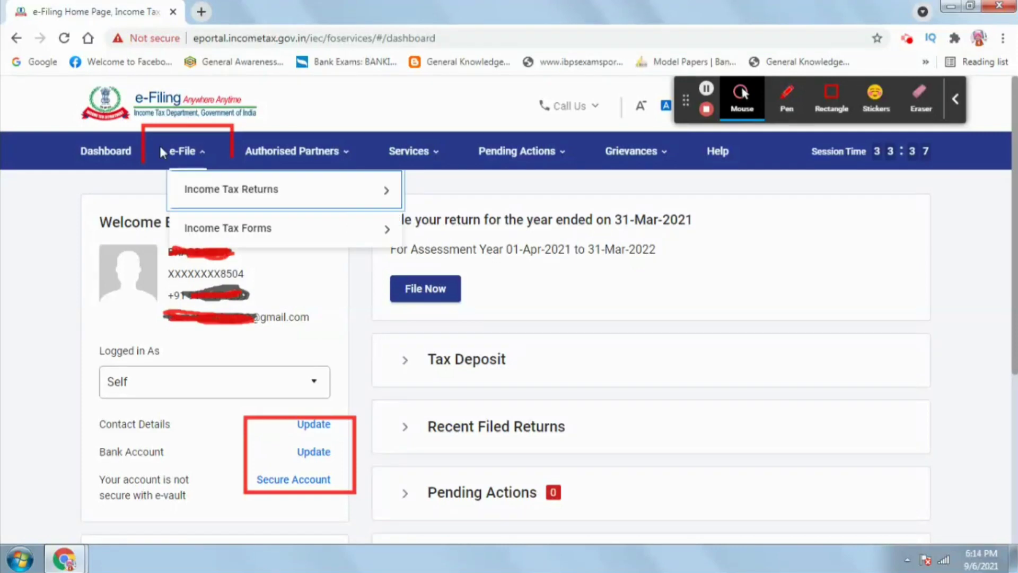
Begin filing the income tax return for assessment year 2021-22 (Current A.Y.) in Online mode and continue.
click(434, 294)
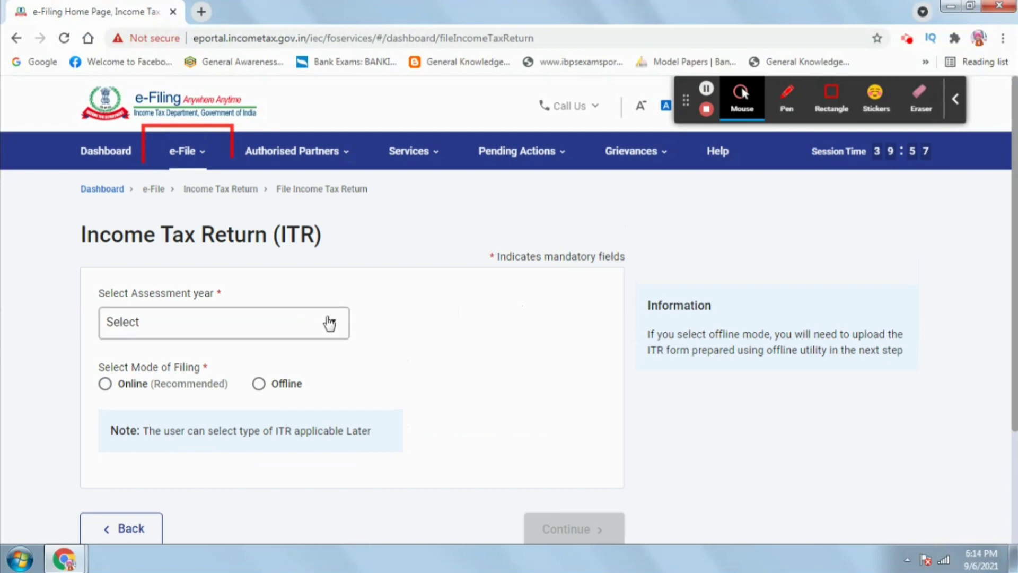
click(332, 323)
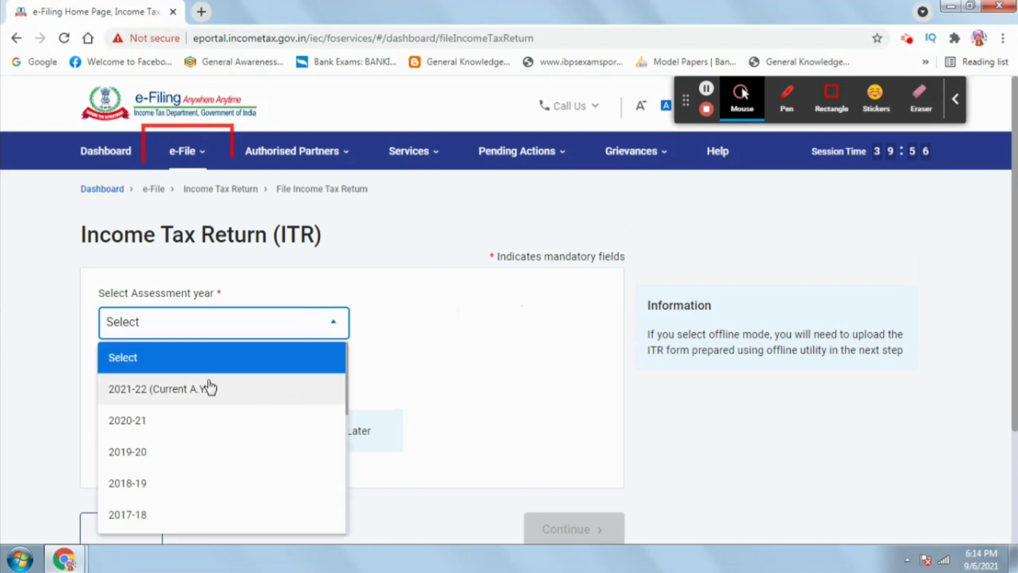
click(181, 399)
click(106, 386)
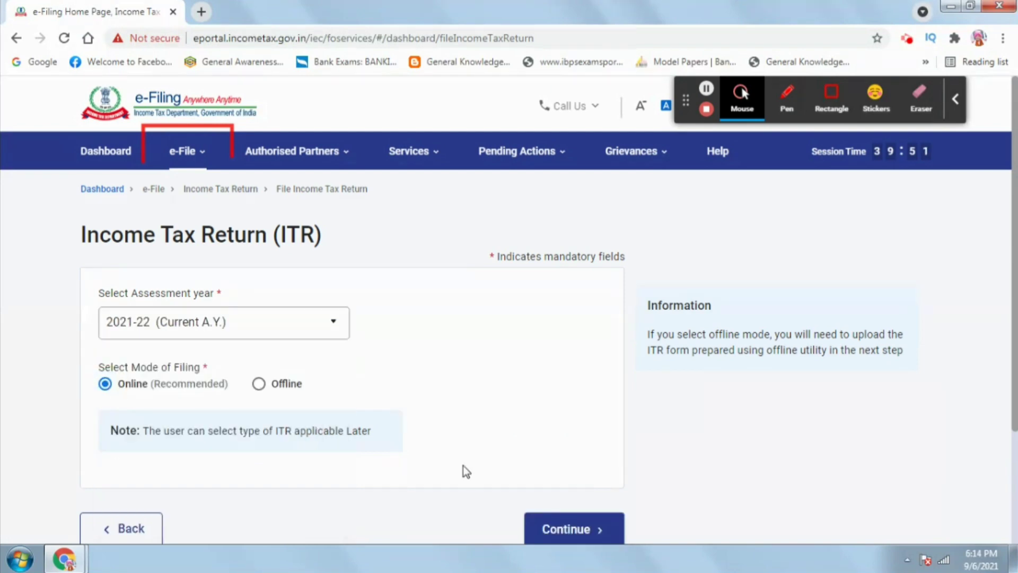
click(563, 531)
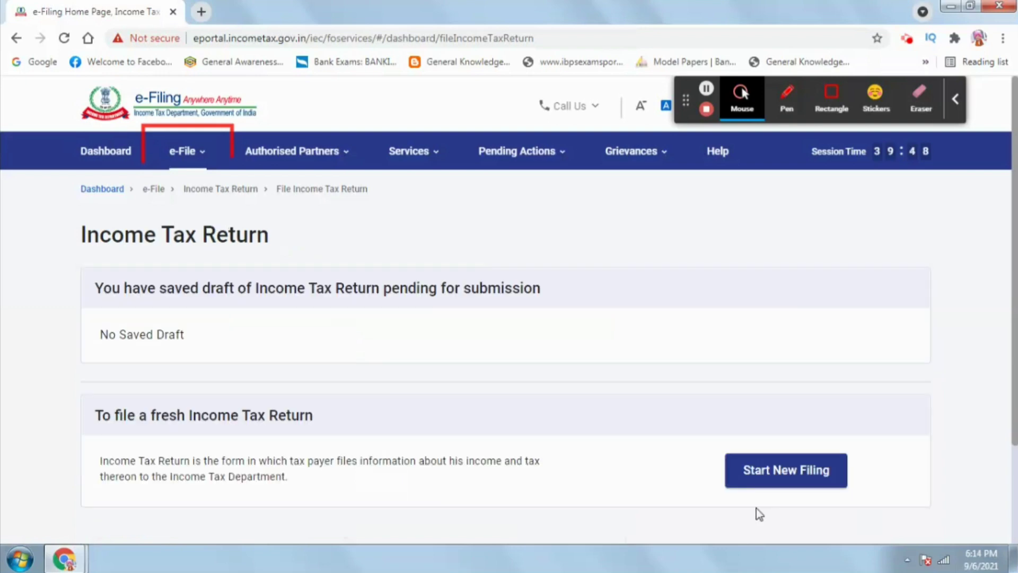
Start a new filing with Individual as the applicable status and continue.
click(783, 485)
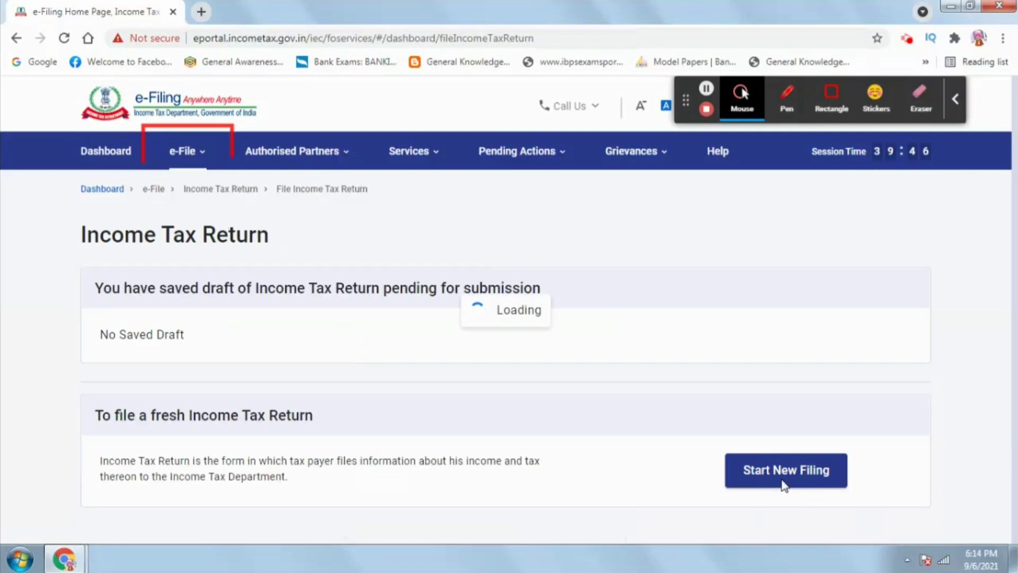
click(108, 363)
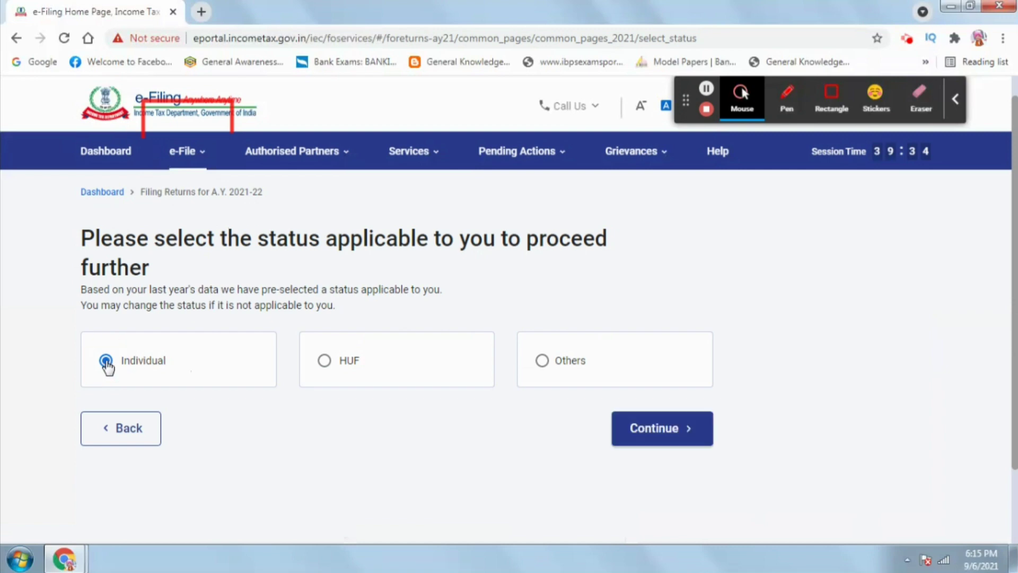
click(636, 432)
Choose ITR-1 as the form to file and proceed with it.
triple_click(557, 345)
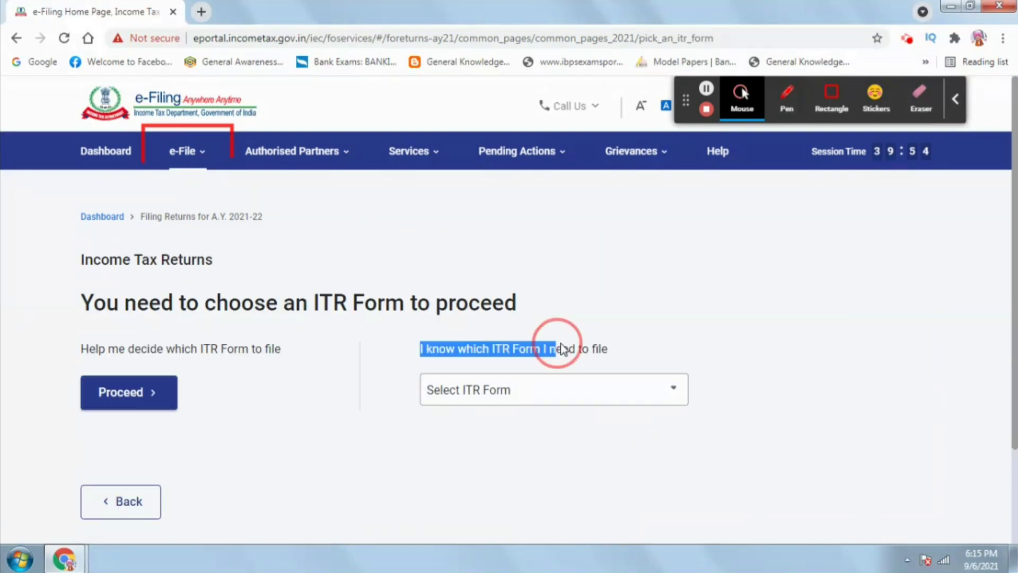
click(538, 401)
click(493, 274)
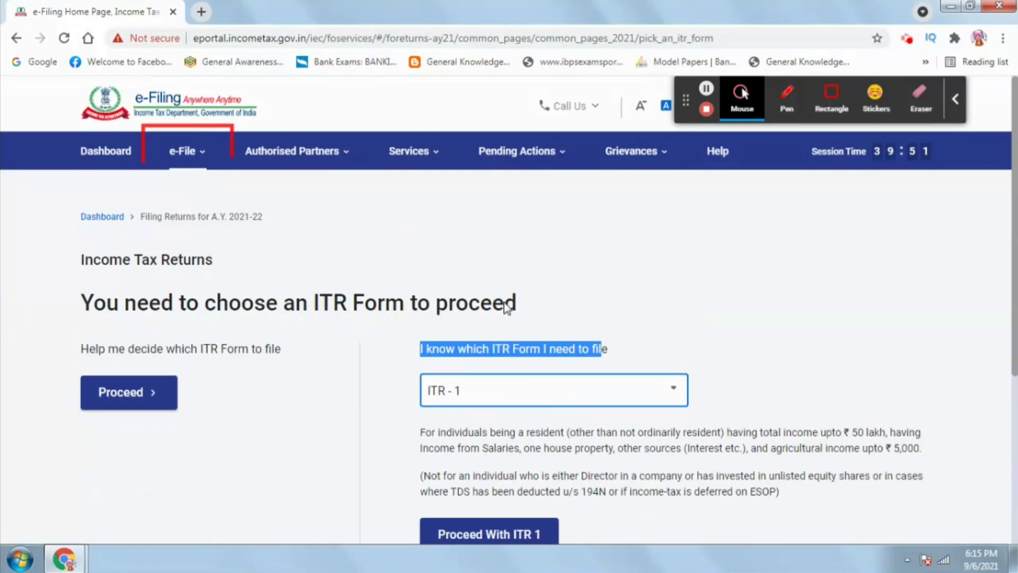
scroll(549, 483, down, 2)
click(533, 467)
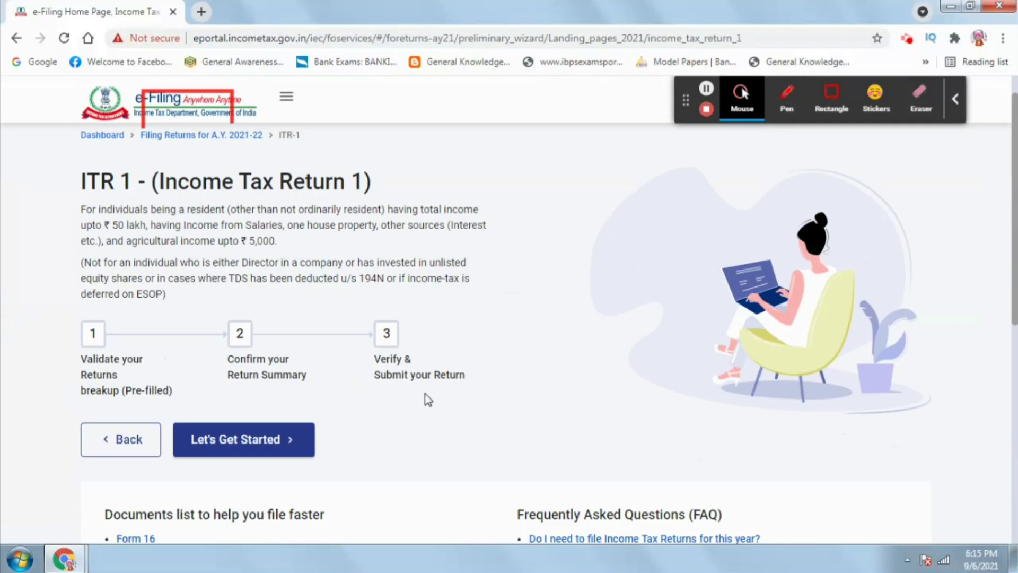
Get started with the ITR-1 return, set the reason for filing to Others, and continue.
click(235, 444)
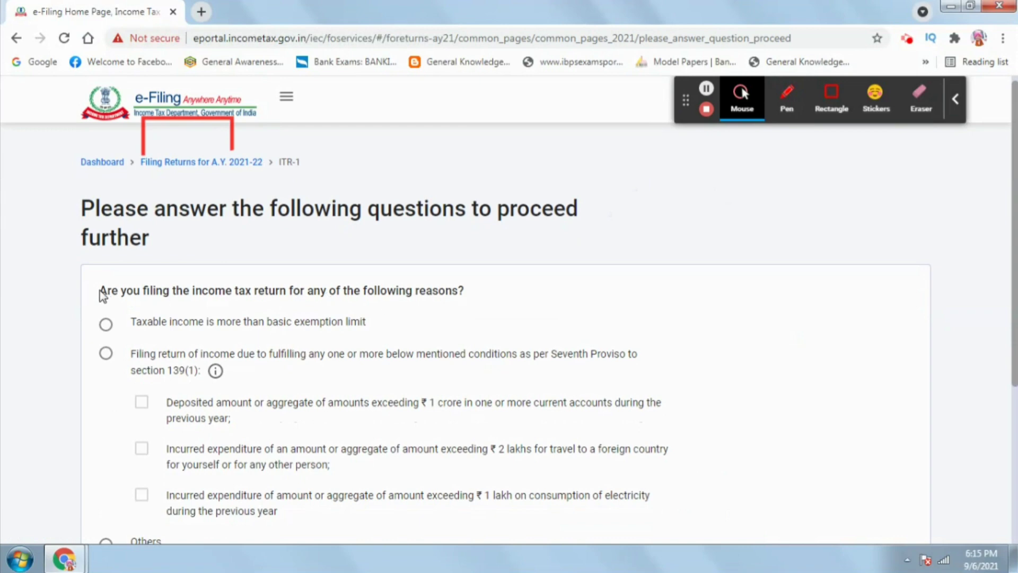
drag(102, 296, 417, 298)
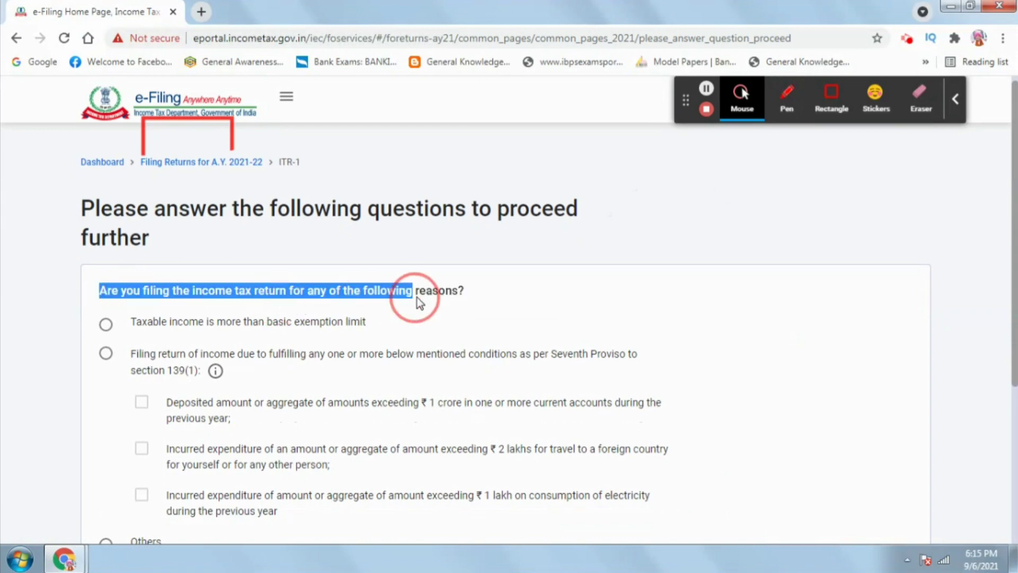
click(107, 325)
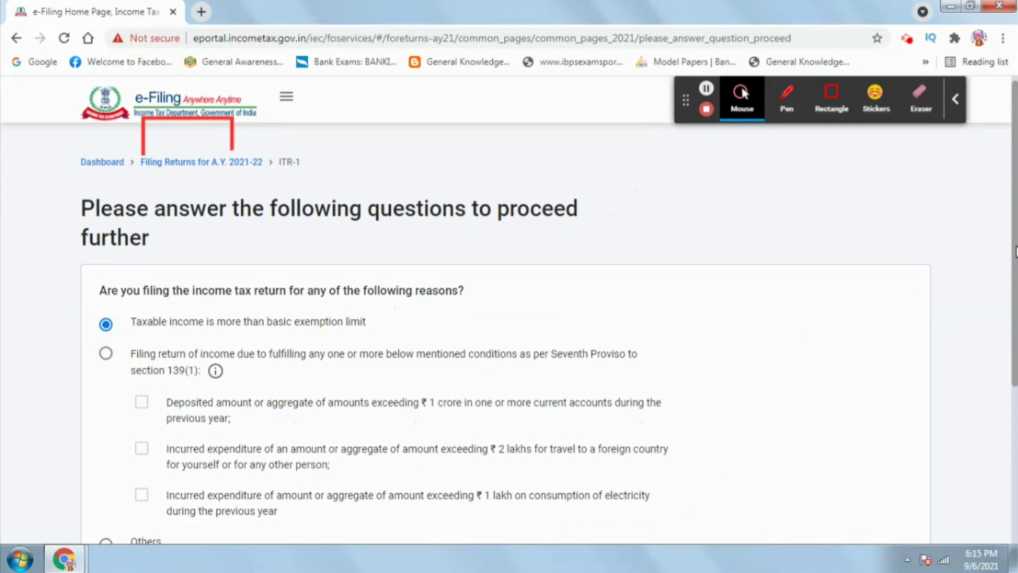
drag(1014, 248, 1015, 306)
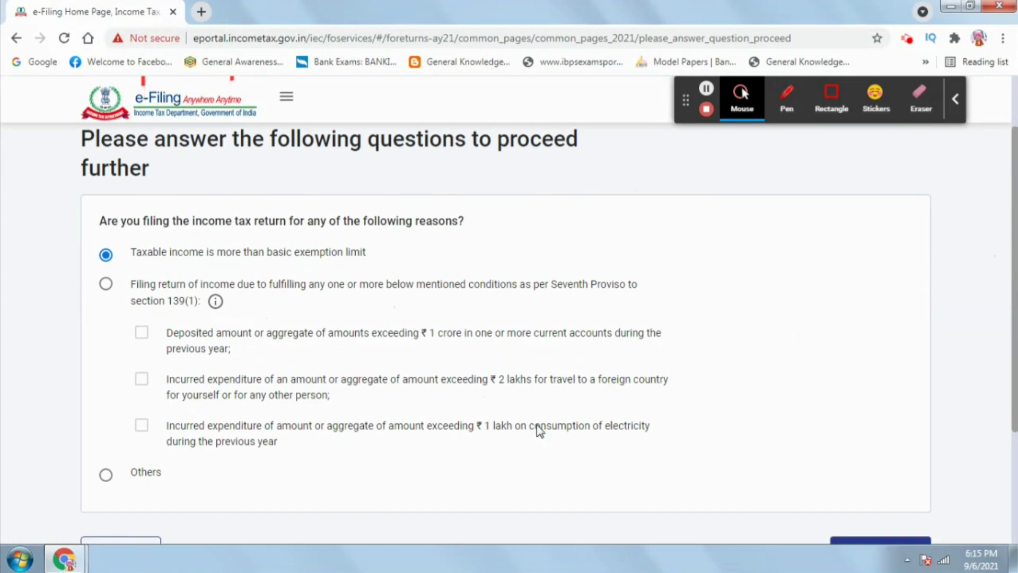
click(106, 475)
scroll(109, 484, down, 1)
click(872, 530)
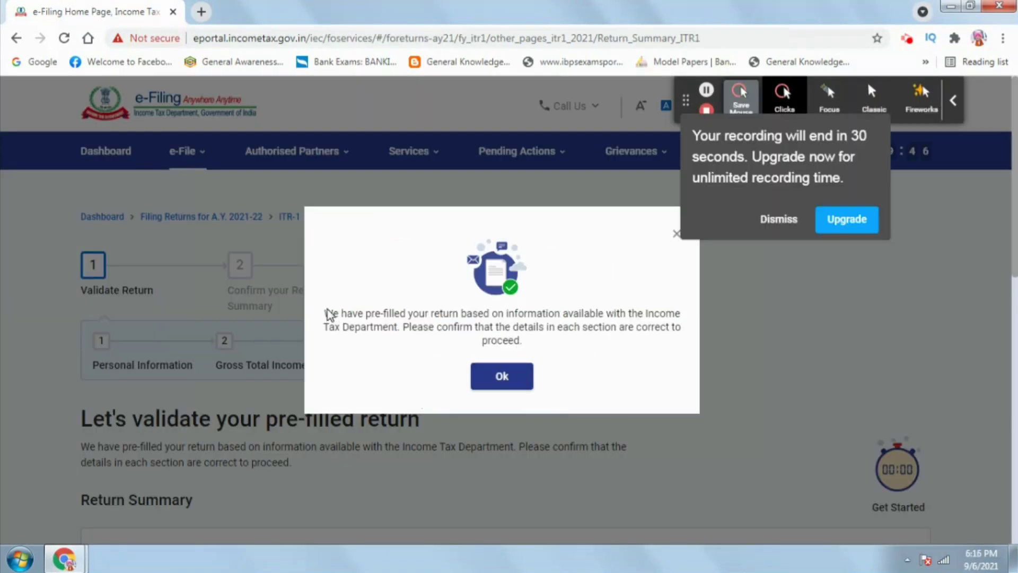
Acknowledge the pre-filled return notice and open the Personal Information section of the return summary.
drag(327, 308, 626, 329)
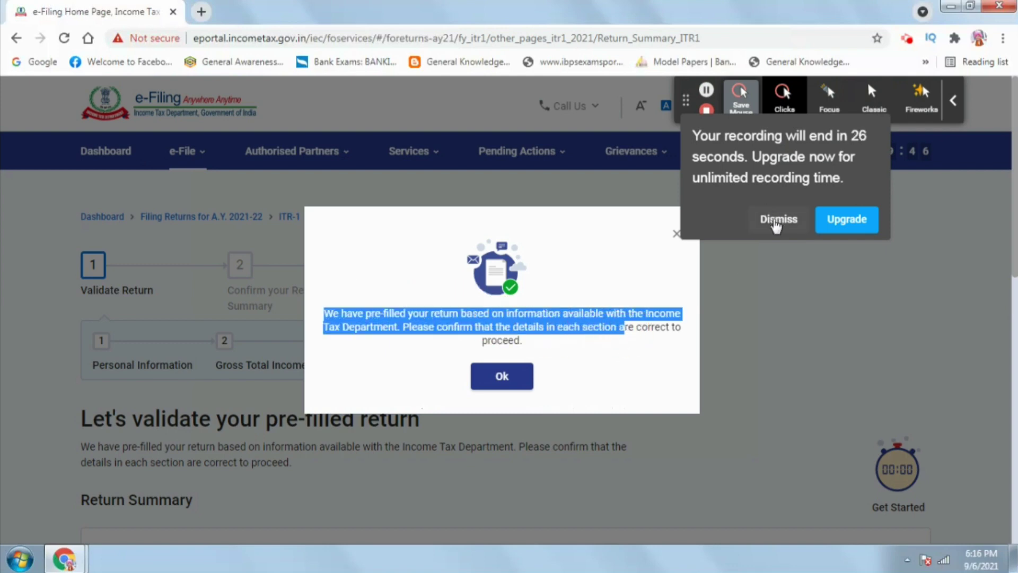
click(778, 221)
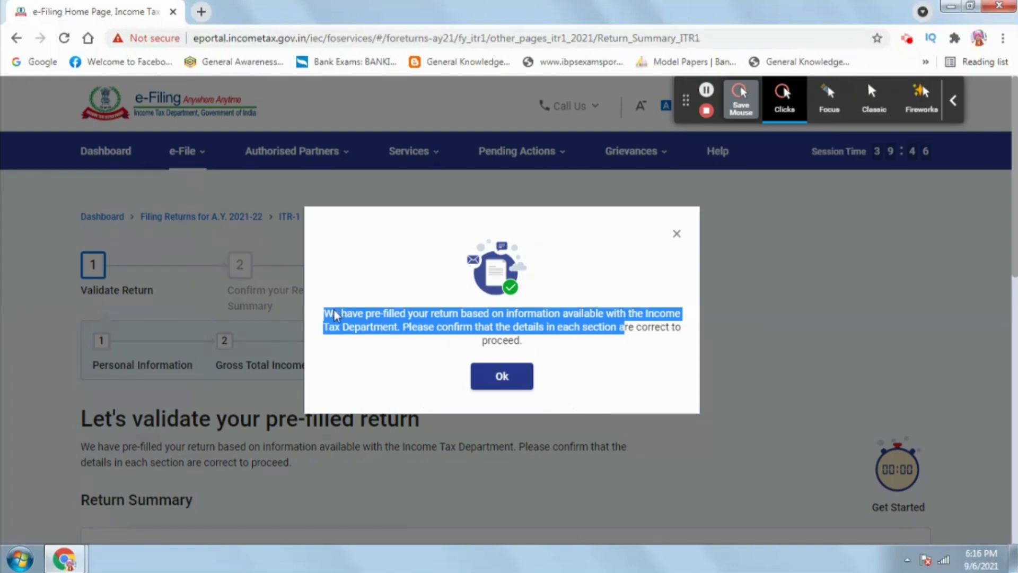
drag(328, 314, 585, 324)
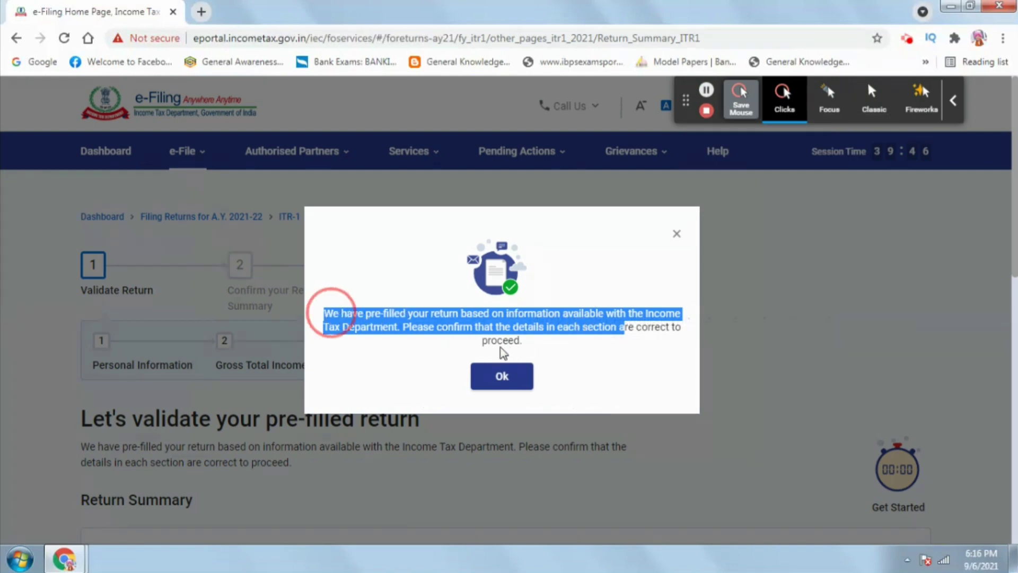
click(522, 367)
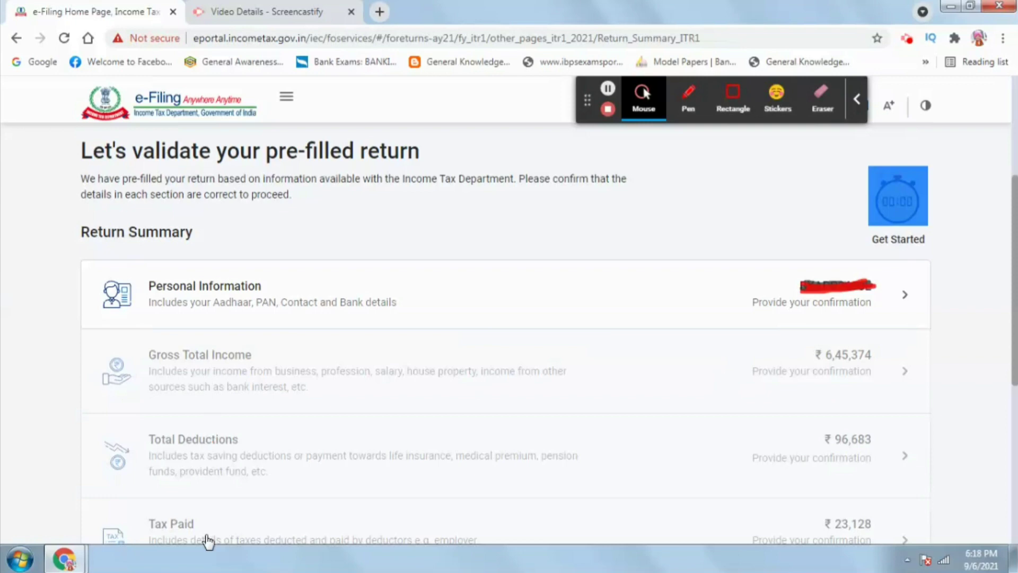
click(790, 289)
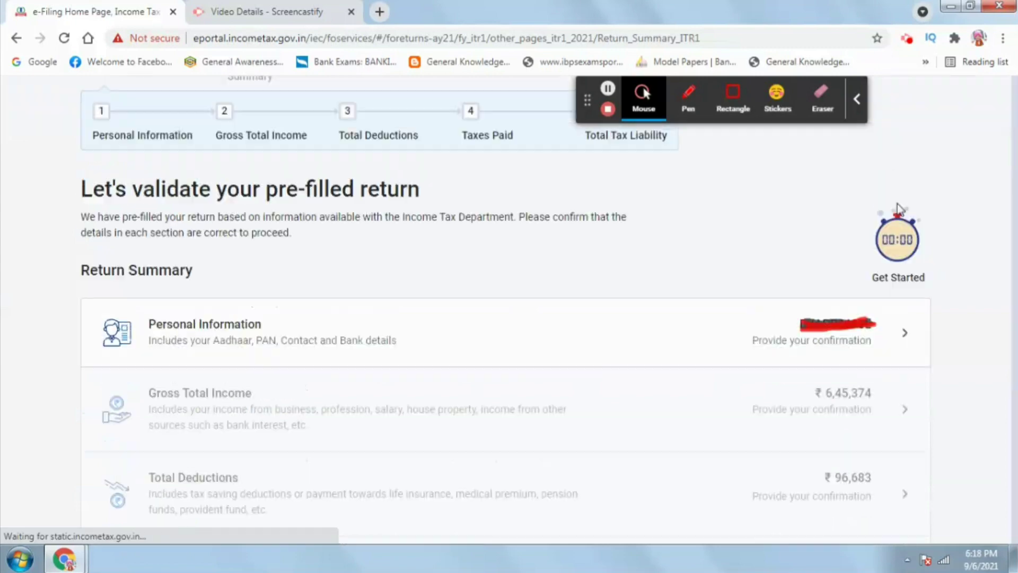
Check the profile and contact details, and set the nature of employment to Central Government.
click(607, 88)
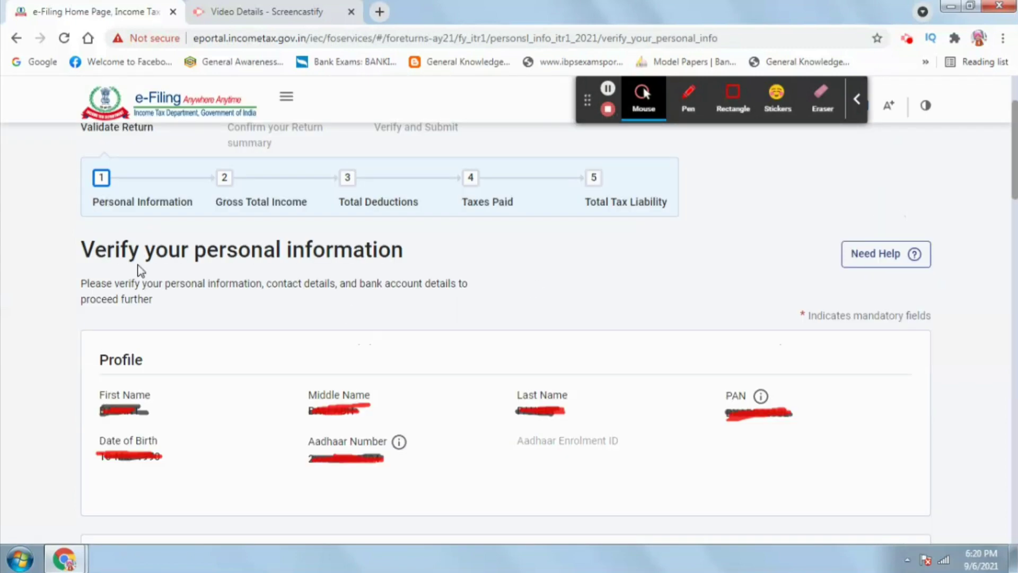
drag(81, 250, 416, 260)
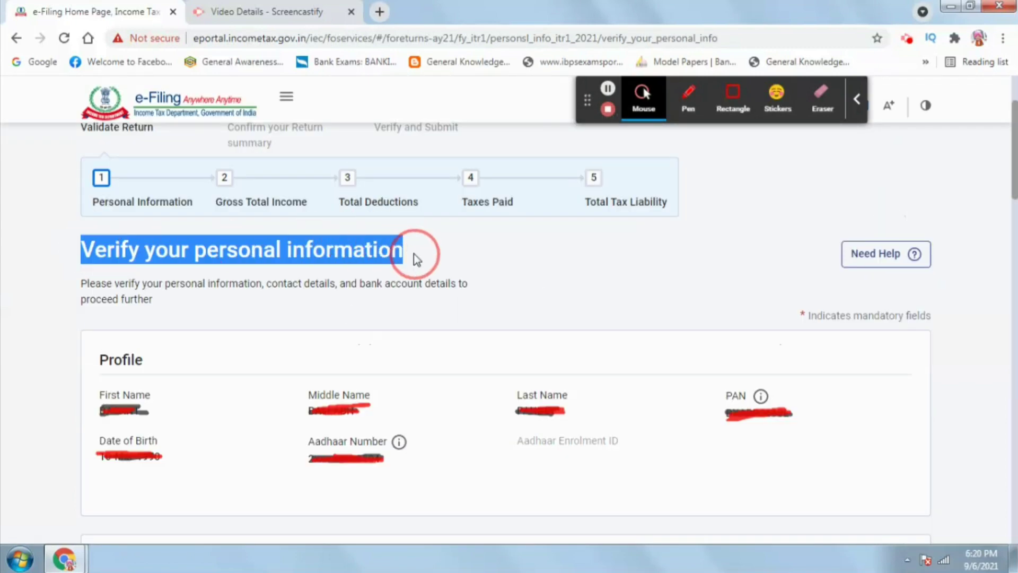
double_click(804, 314)
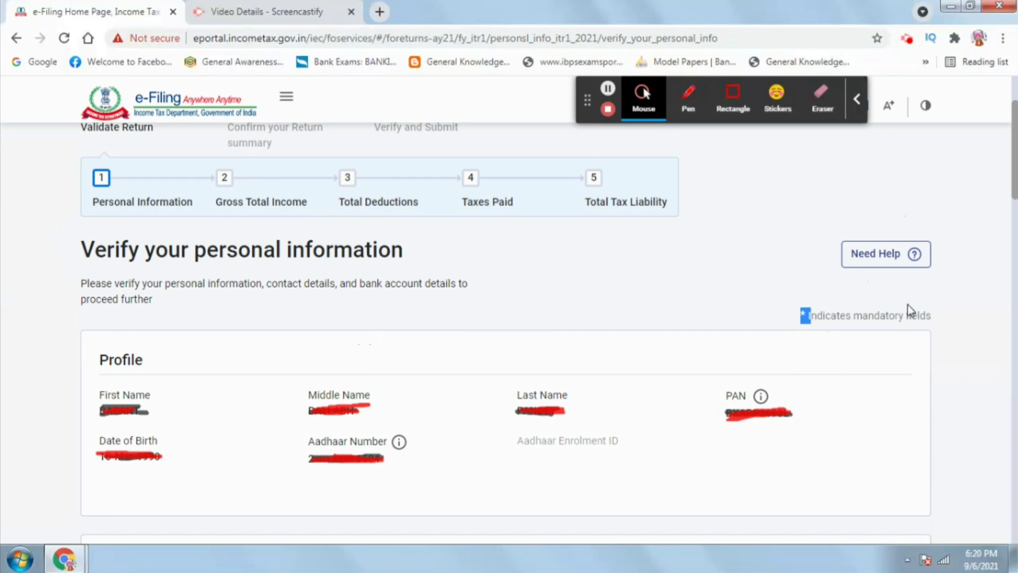
scroll(1010, 186, down, 2)
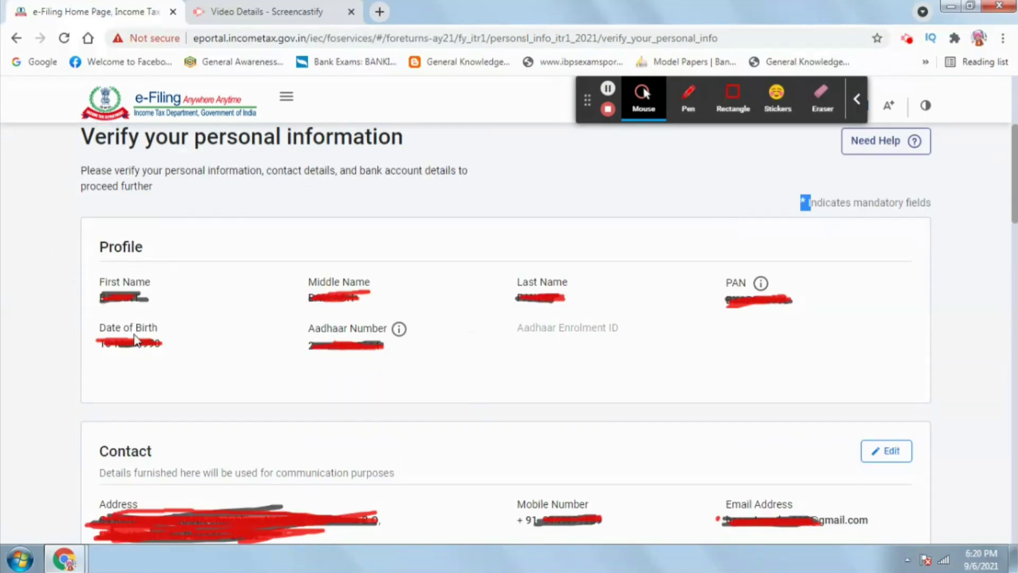
scroll(1013, 180, down, 5)
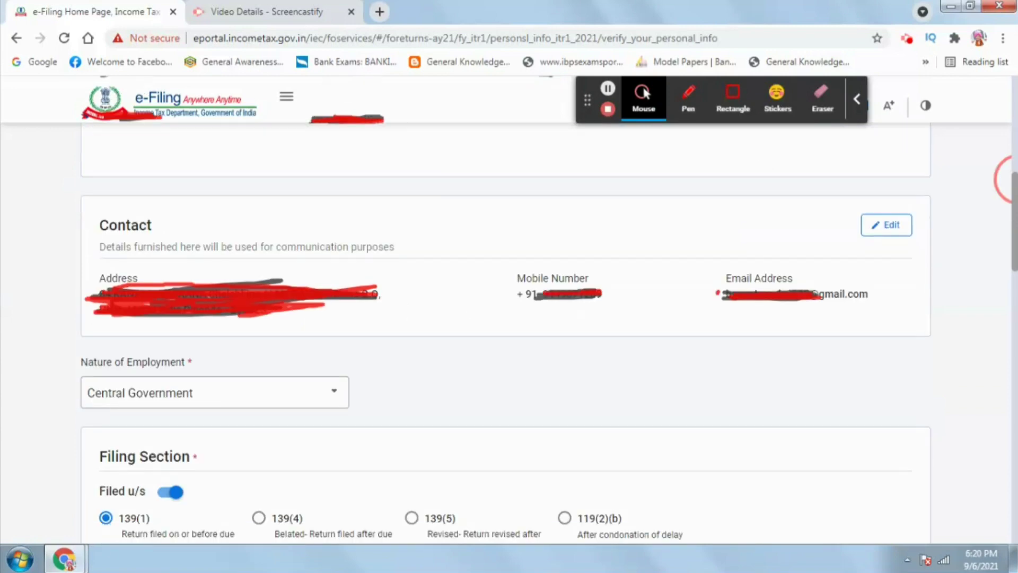
drag(97, 199, 146, 203)
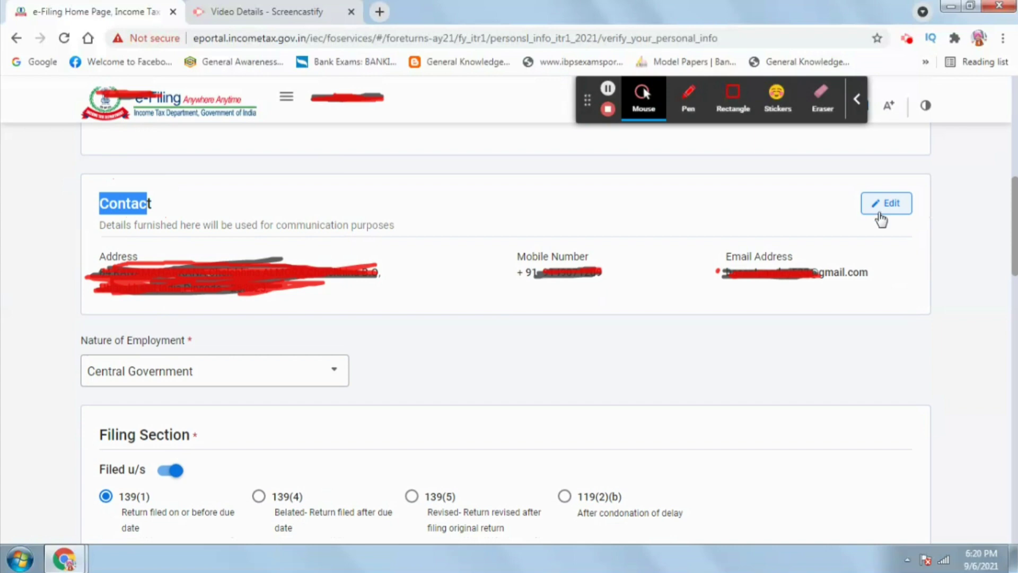
scroll(872, 212, down, 2)
drag(81, 235, 193, 238)
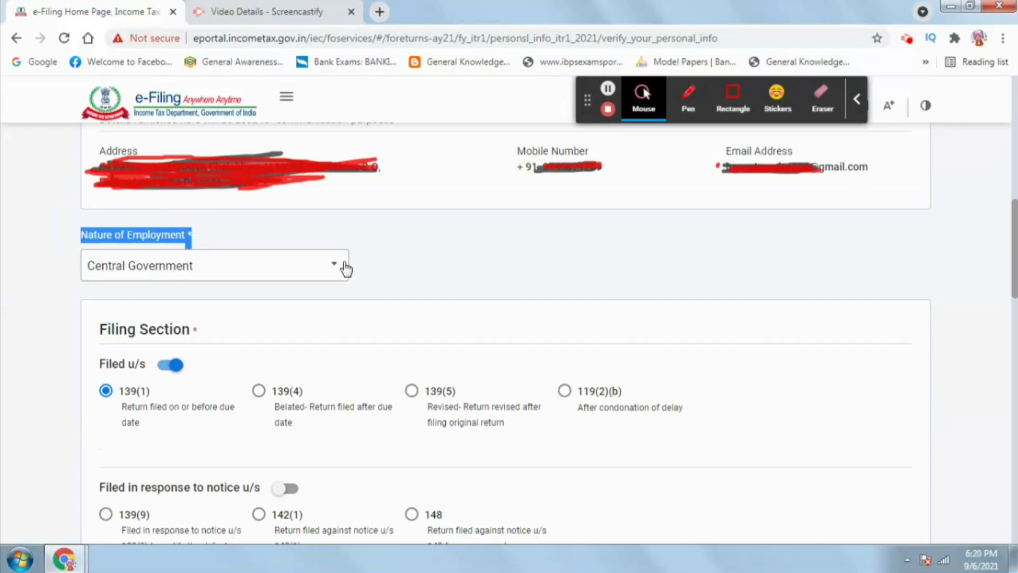
click(321, 270)
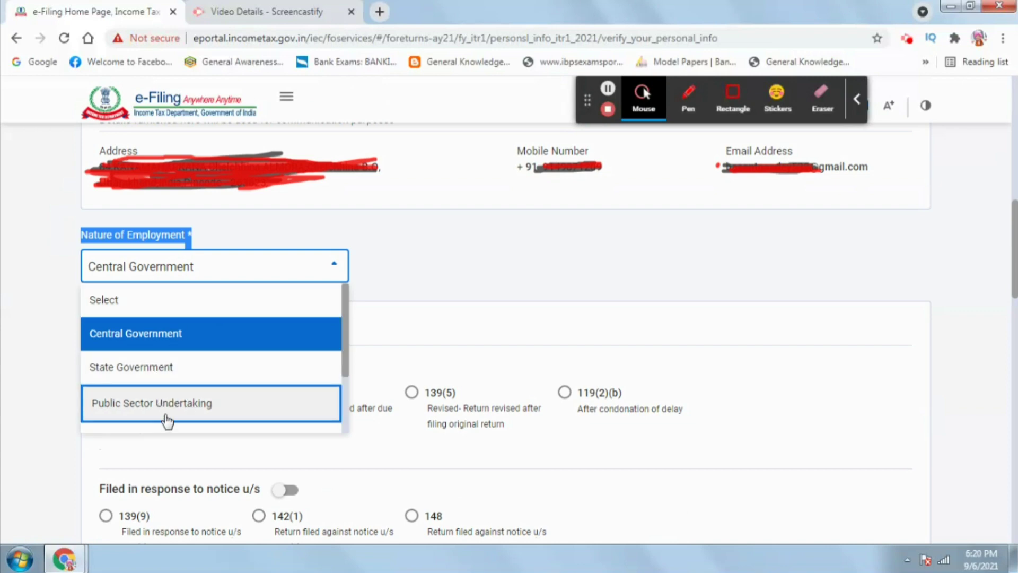
click(146, 337)
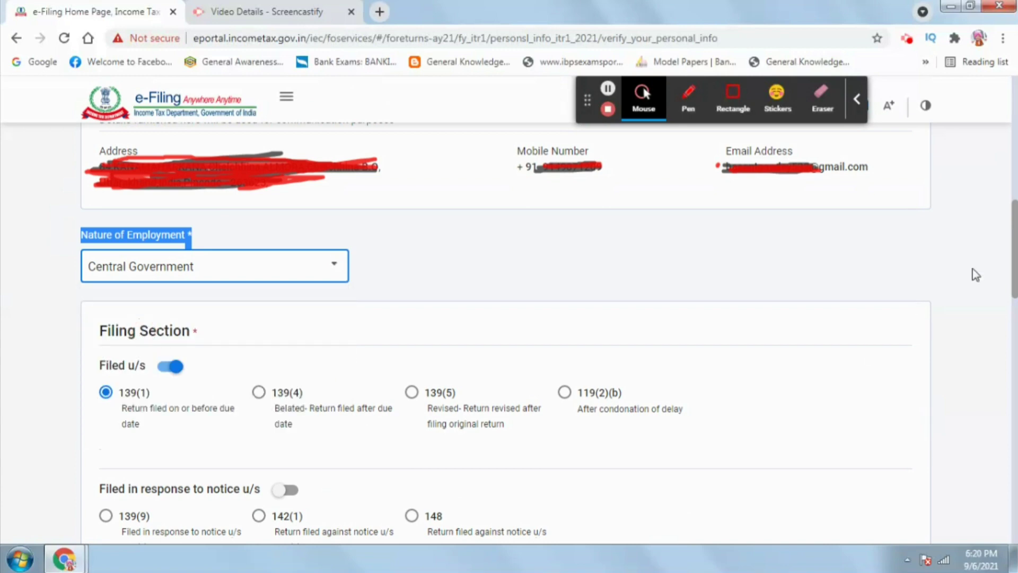
Review the Filing Section options for returns filed under 139(1), 139(4), 139(5) and 119(2)(b) and in response to a notice.
scroll(1013, 265, down, 2)
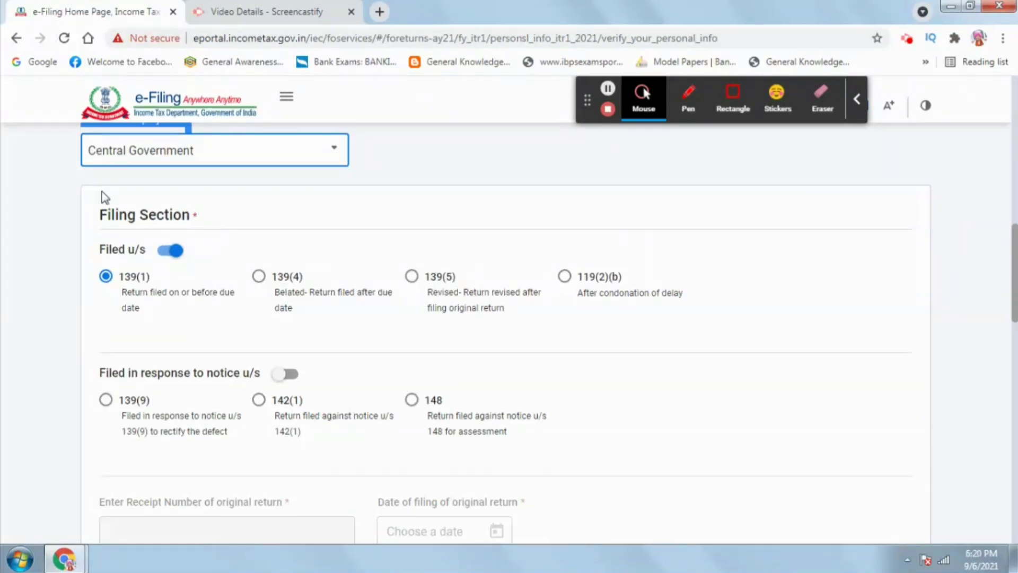
drag(100, 212, 200, 215)
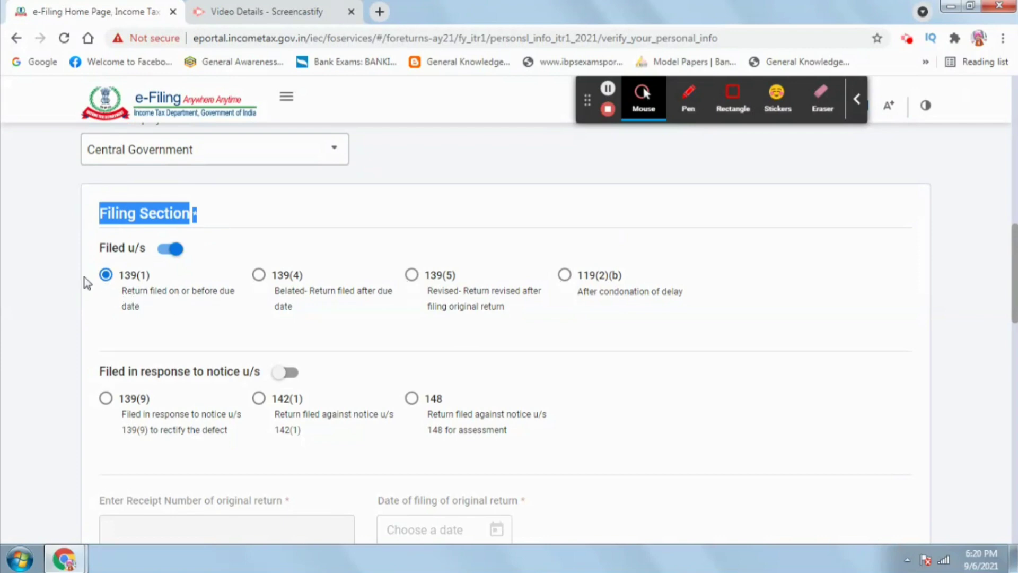
drag(330, 293, 382, 293)
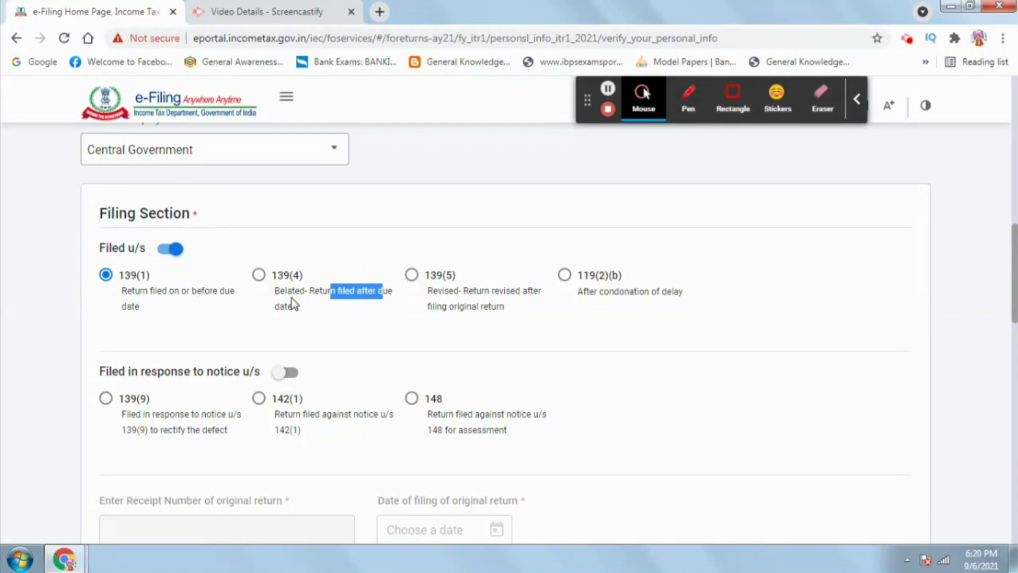
drag(491, 291, 533, 291)
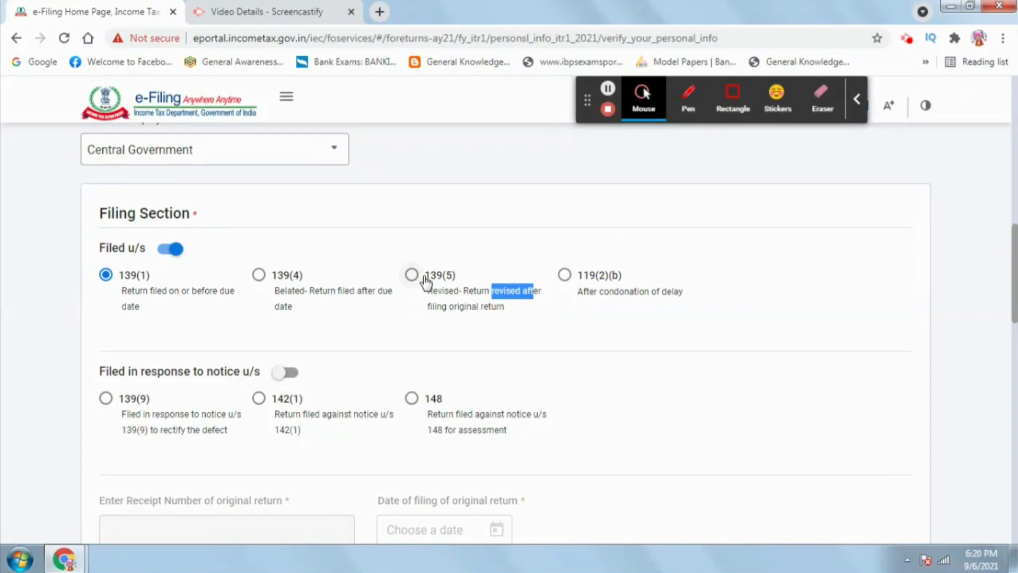
drag(614, 291, 660, 291)
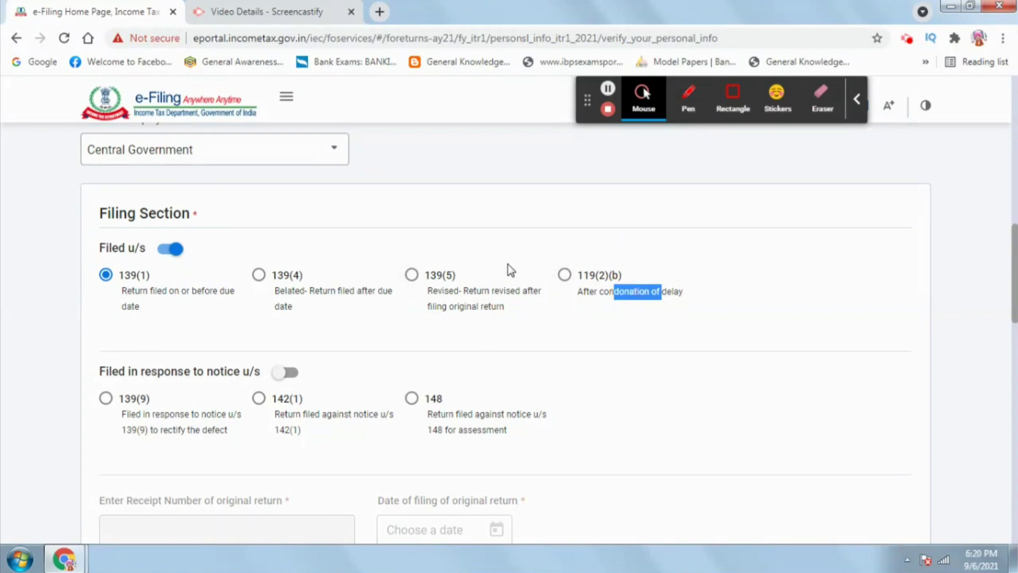
drag(126, 334, 114, 317)
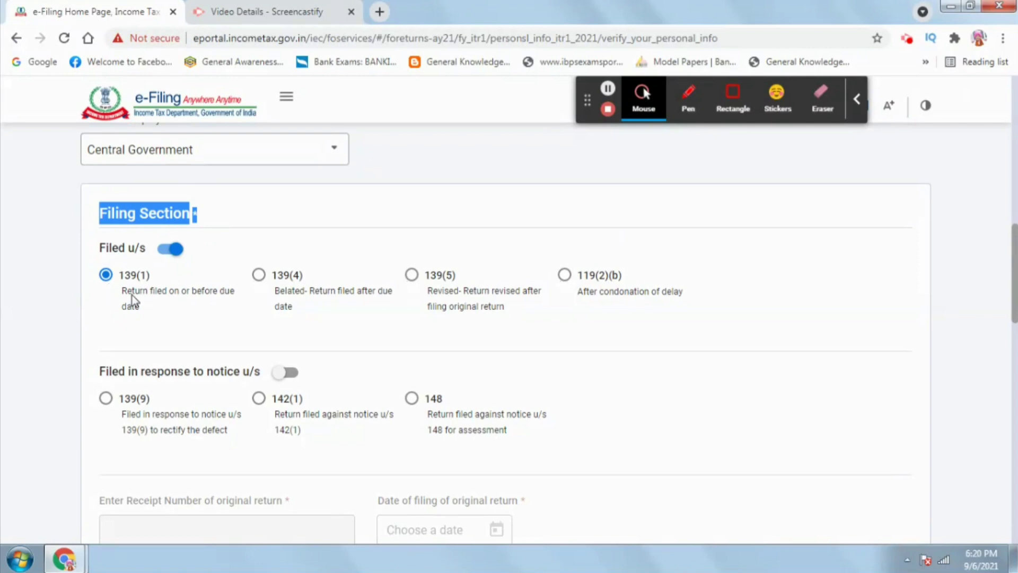
drag(144, 371, 192, 383)
Answer No to opting for the new tax regime under section 115BAC.
drag(1012, 220, 1010, 298)
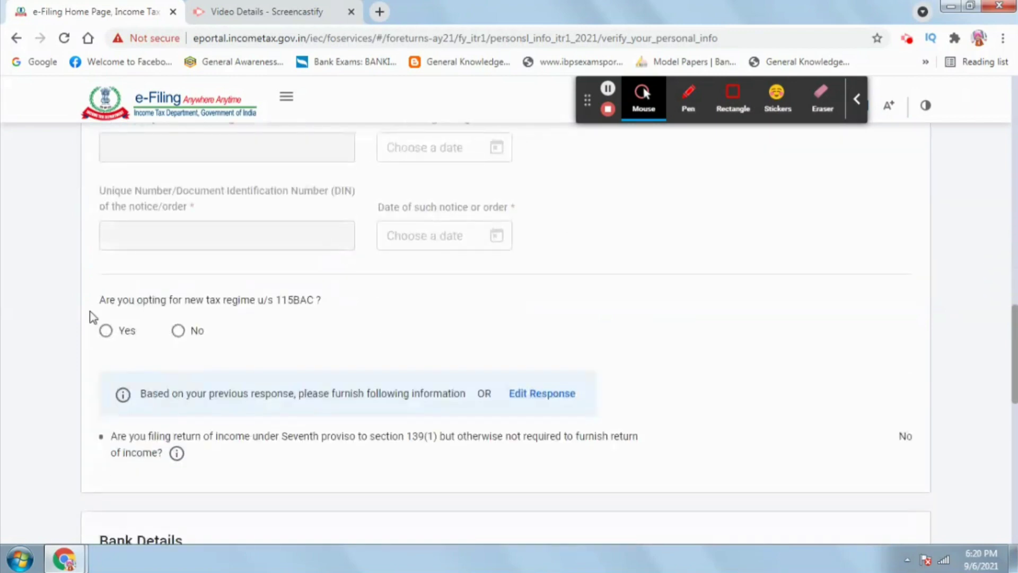
drag(100, 303, 322, 306)
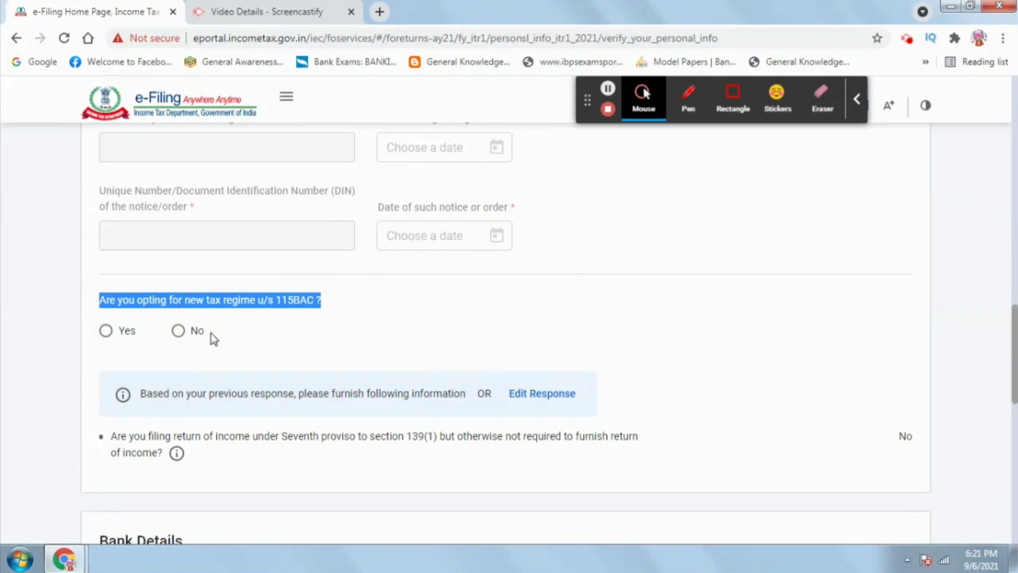
click(181, 335)
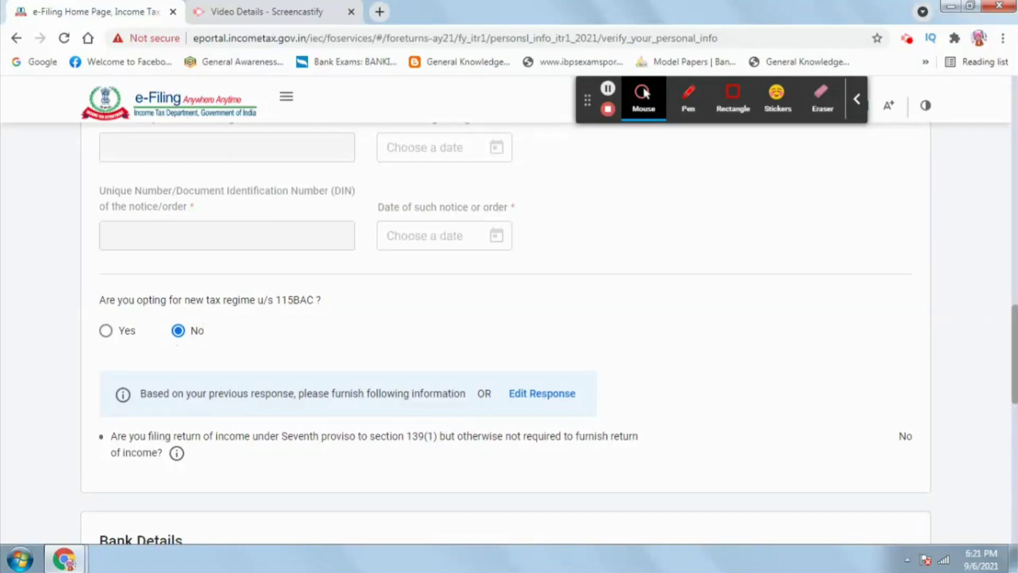
Check the validated bank account selected for refund and confirm the personal information section.
scroll(1000, 336, down, 5)
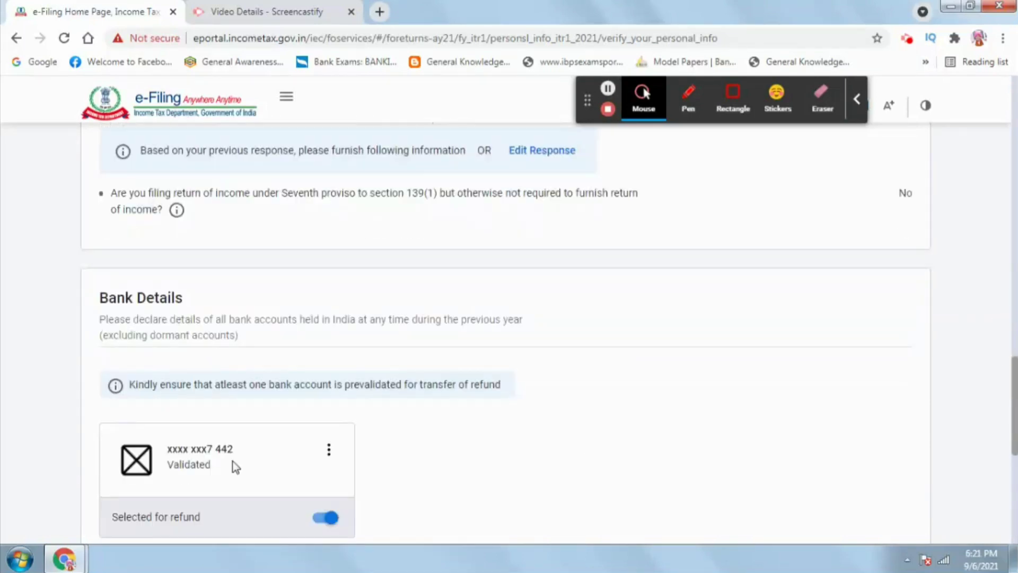
drag(91, 299, 166, 298)
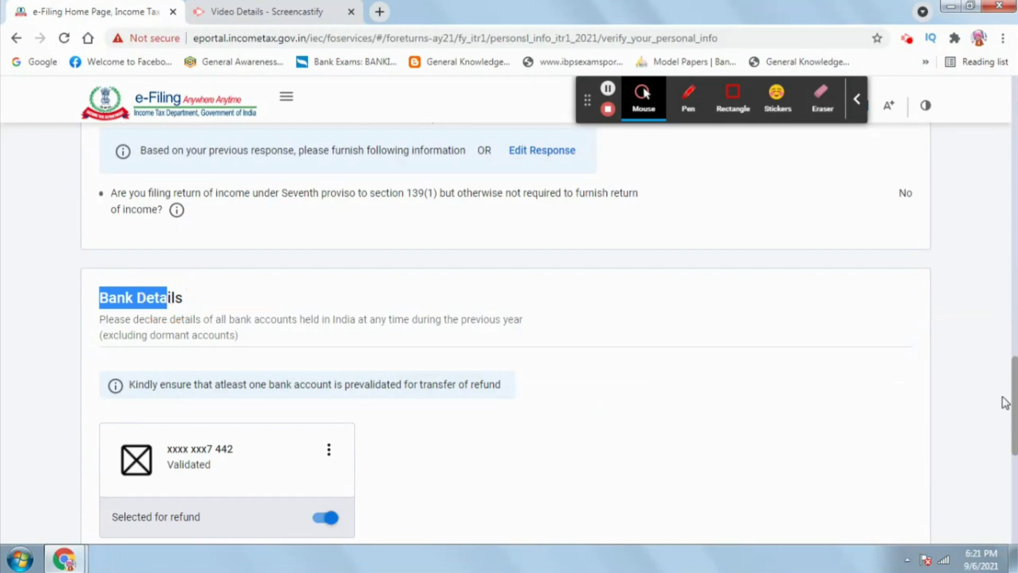
scroll(1005, 406, down, 2)
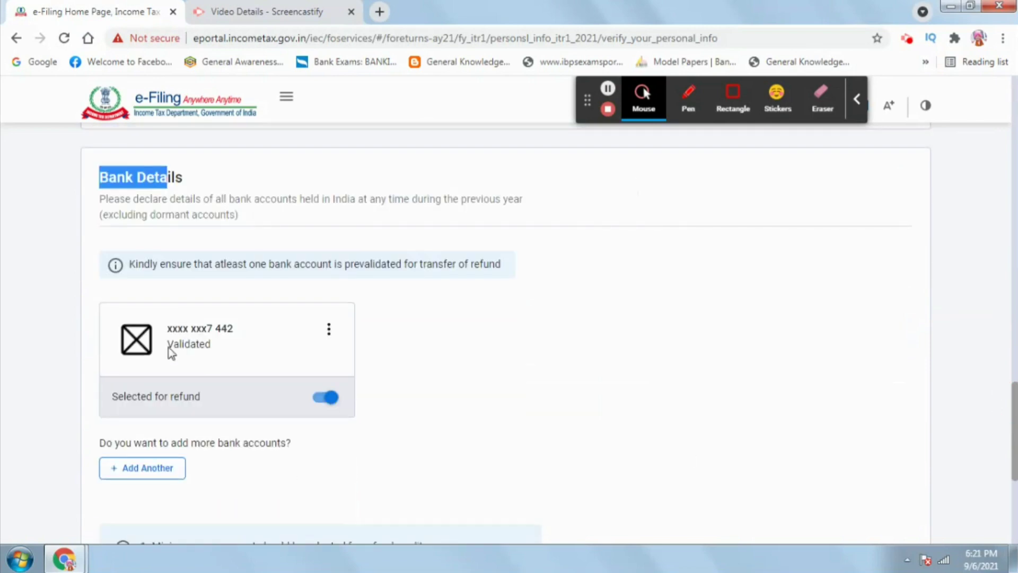
drag(168, 345, 219, 350)
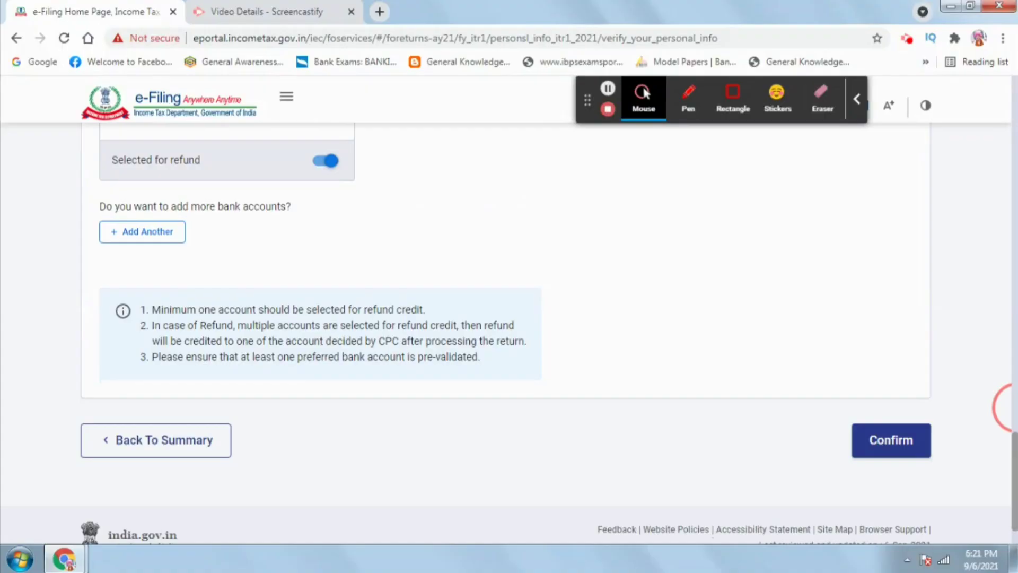
click(901, 444)
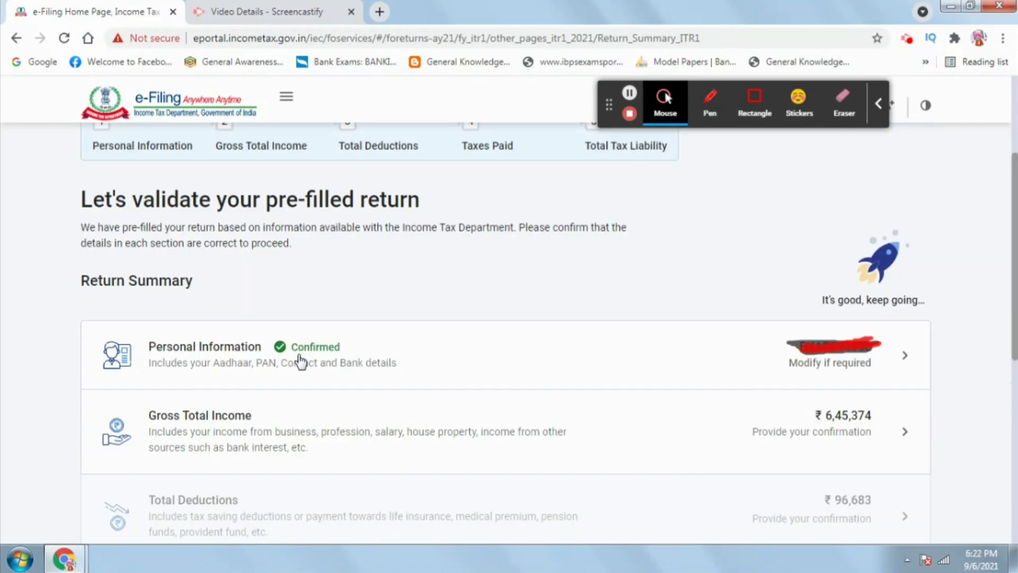
Go to Gross Total Income, review the salary exemption questions, and proceed to the income source verification page.
scroll(1014, 263, down, 2)
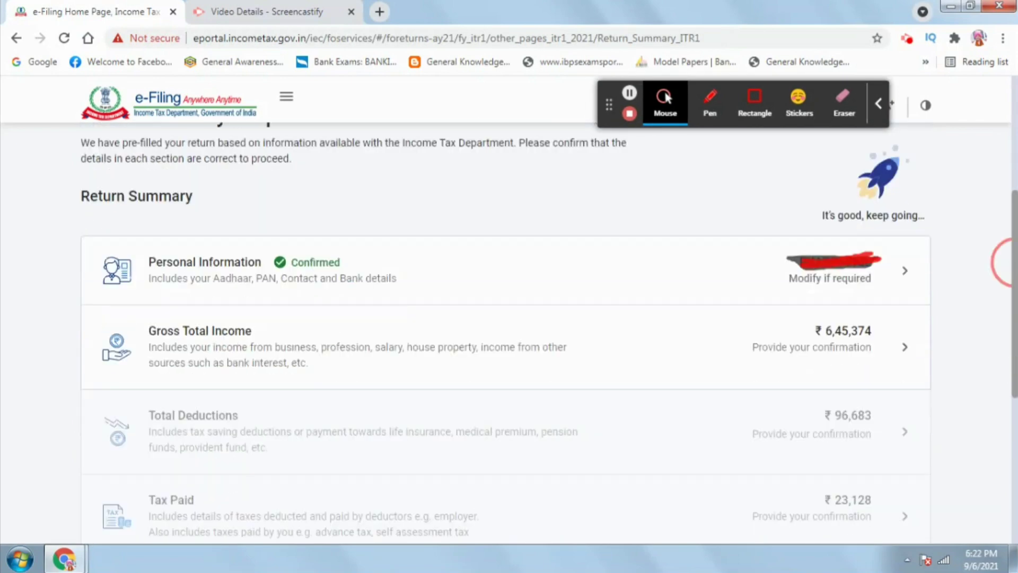
scroll(1010, 262, down, 2)
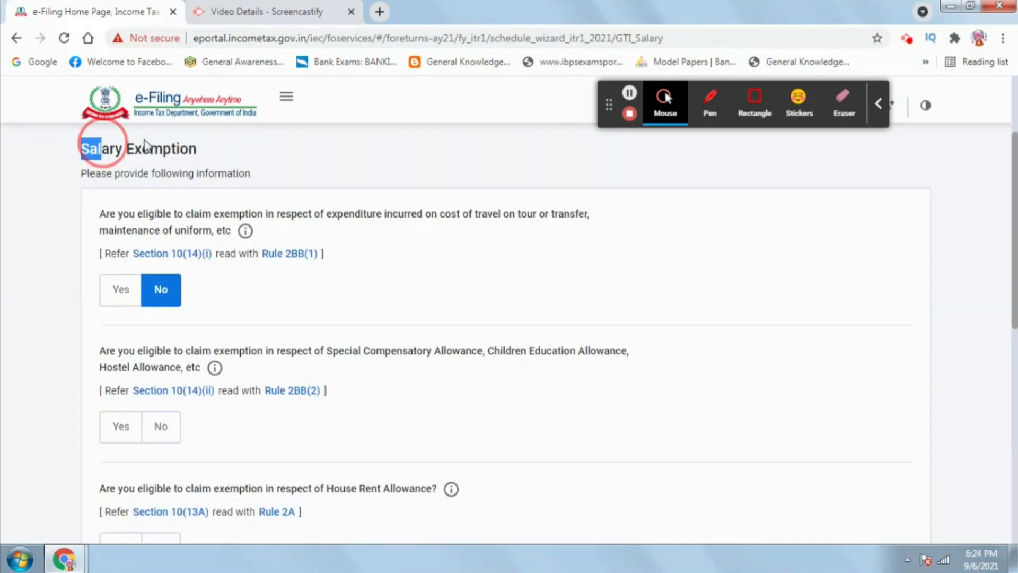
drag(146, 146, 212, 143)
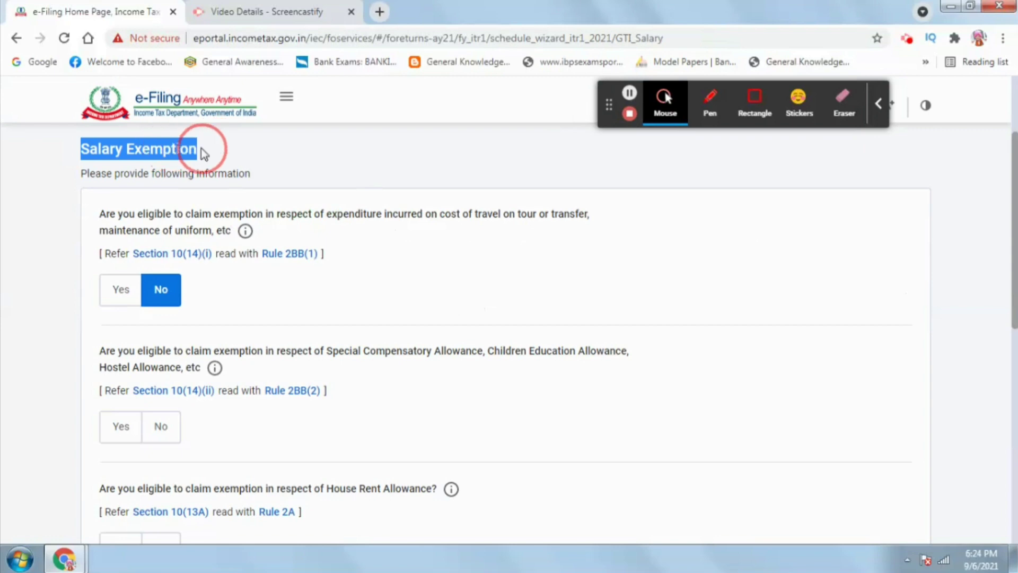
scroll(77, 230, down, 1)
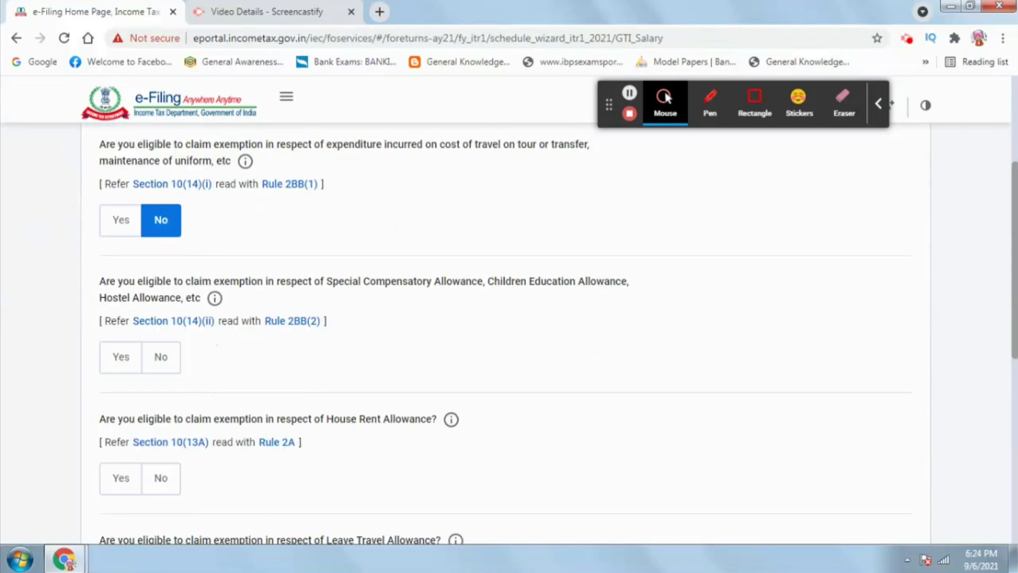
drag(1014, 270, 1014, 404)
drag(213, 487, 192, 461)
click(841, 477)
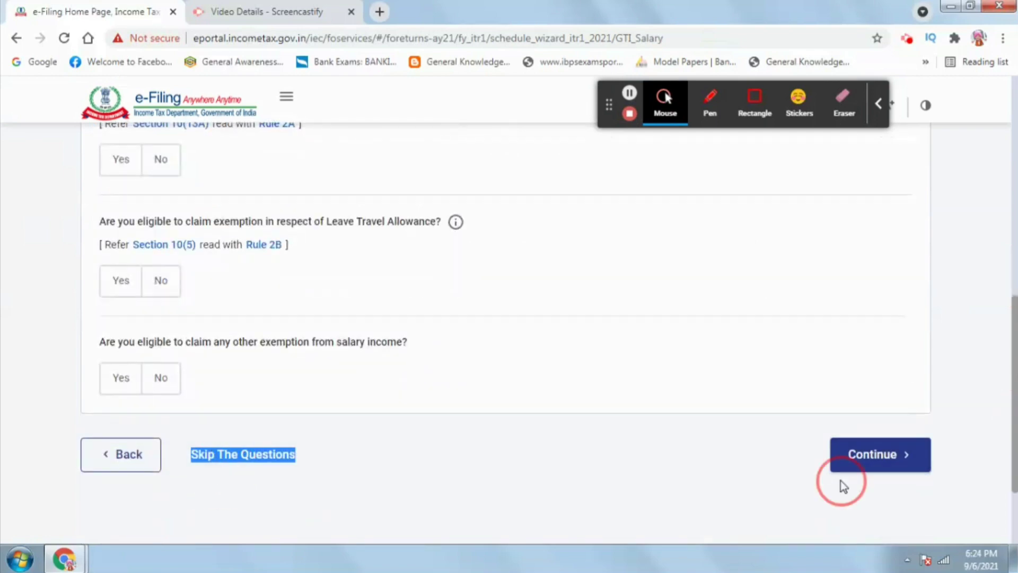
click(630, 96)
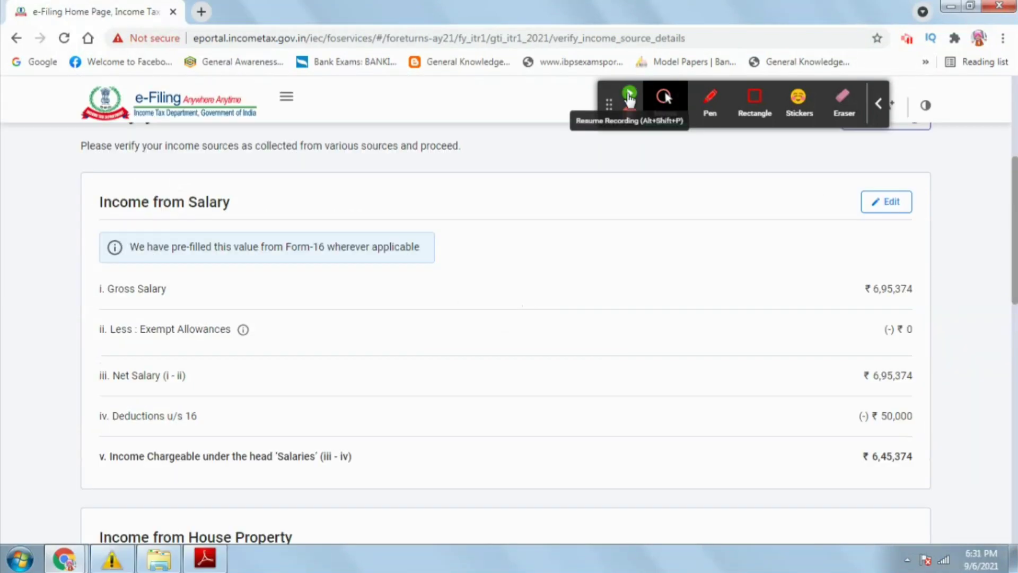
Check the gross salary under Income from Salary, and open that section for editing to view the exempt allowances.
click(630, 95)
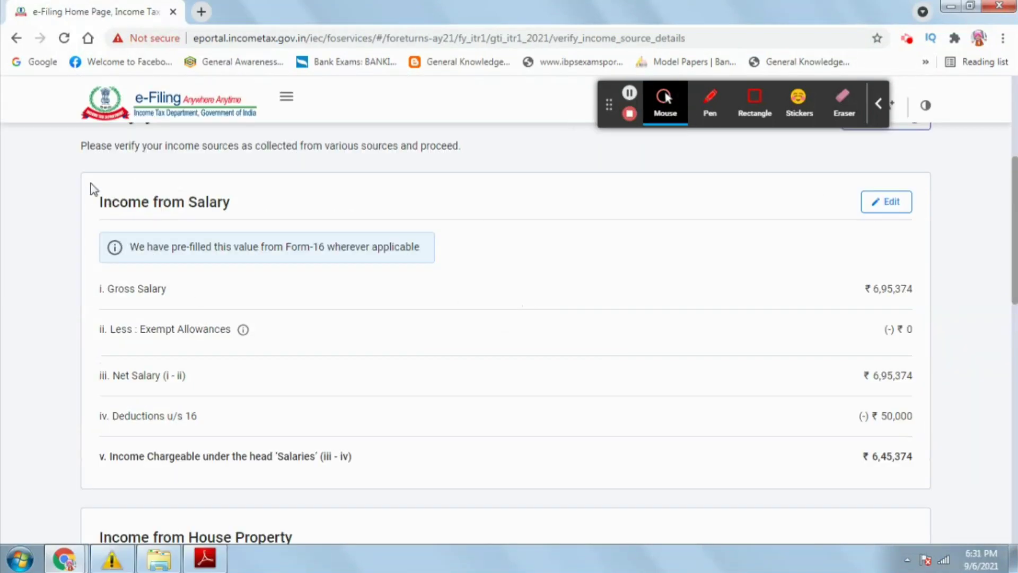
drag(88, 202, 182, 197)
triple_click(237, 203)
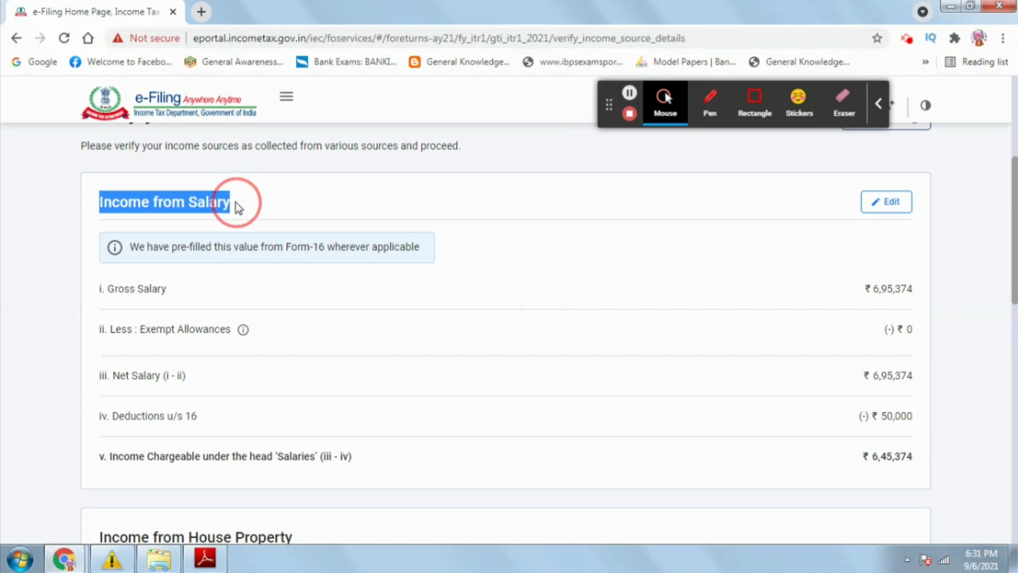
drag(119, 289, 165, 290)
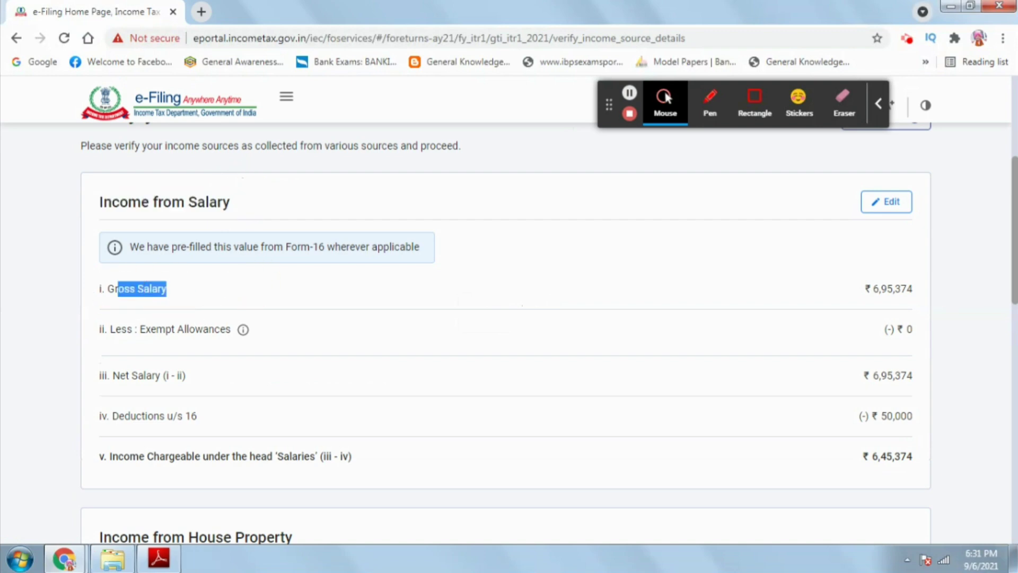
drag(864, 290, 875, 228)
drag(853, 194, 911, 203)
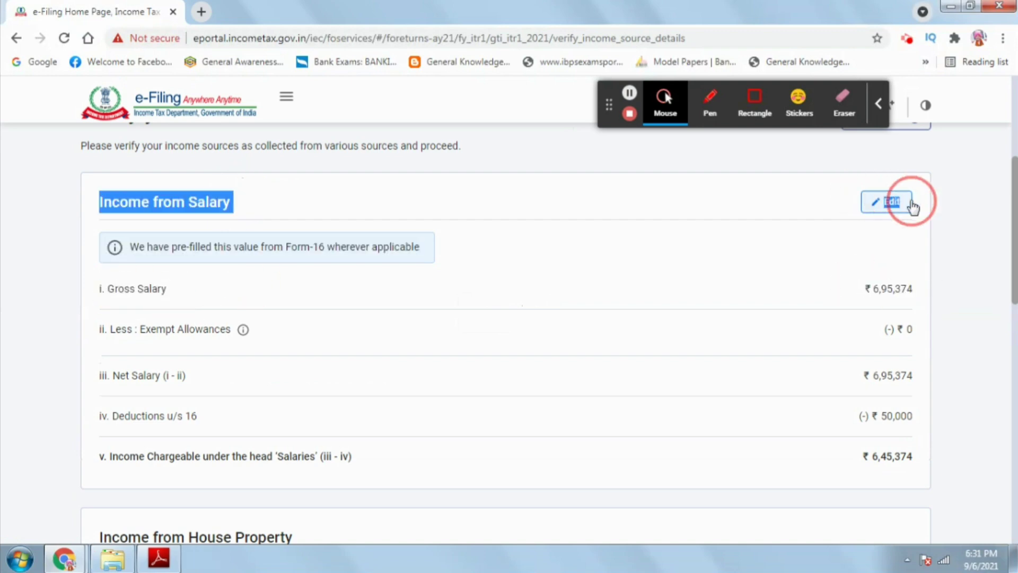
click(879, 208)
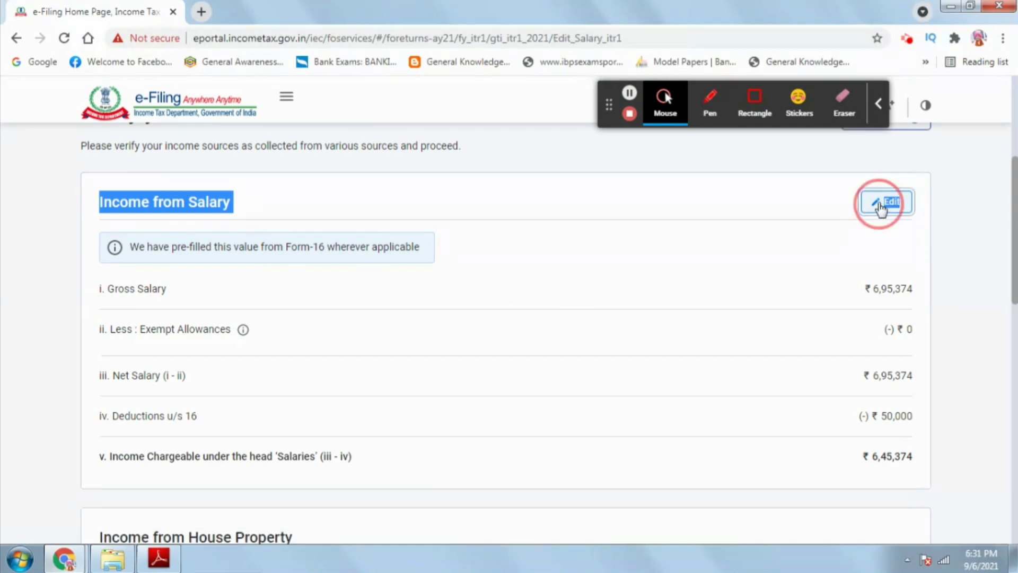
drag(1014, 153, 1014, 189)
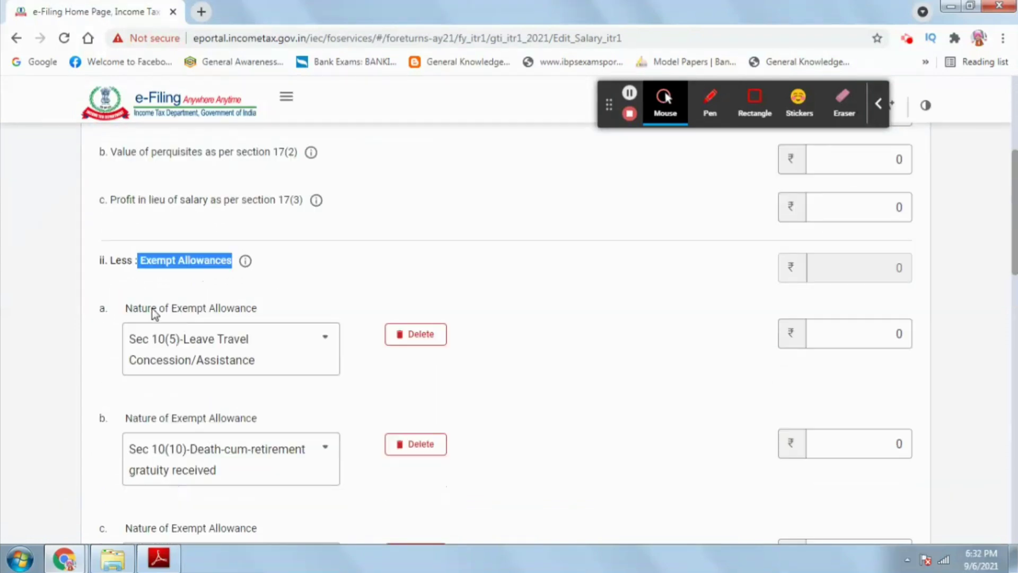
Set the nature of the exempt allowance to Any Other, and check its description and the exempt amount under Income from Salary.
drag(127, 309, 230, 308)
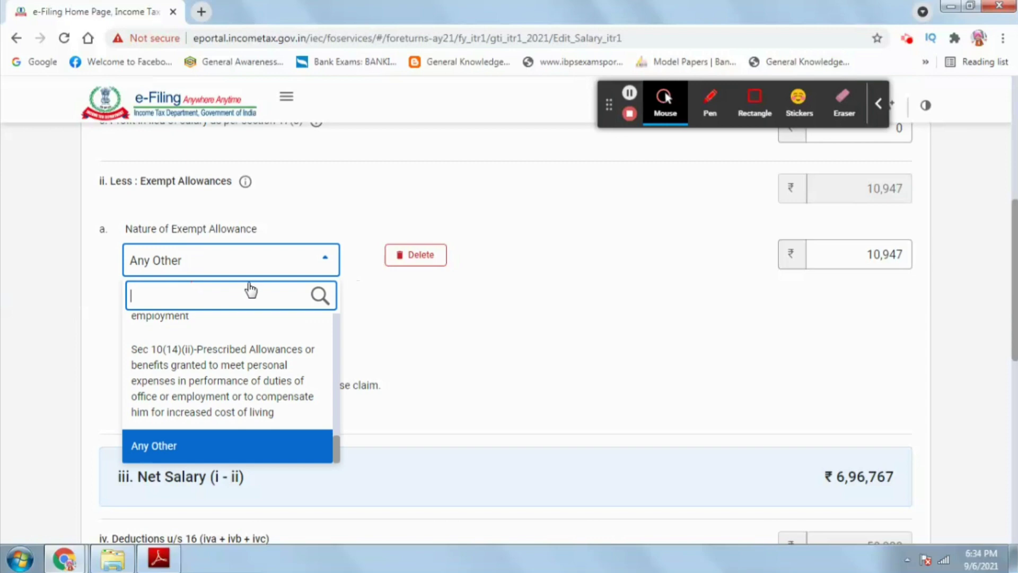
click(222, 454)
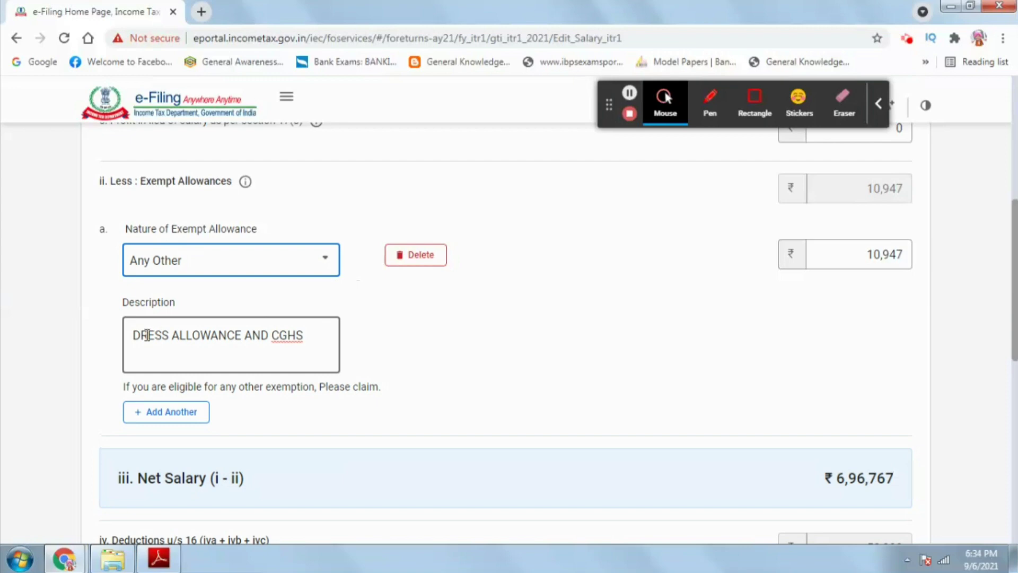
drag(140, 335, 276, 334)
click(546, 347)
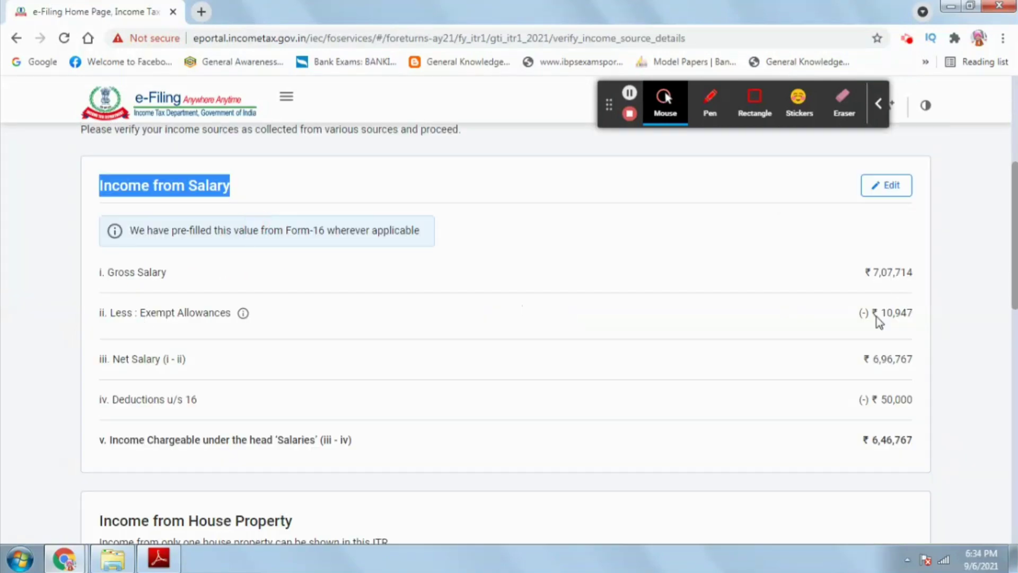
drag(881, 313, 923, 316)
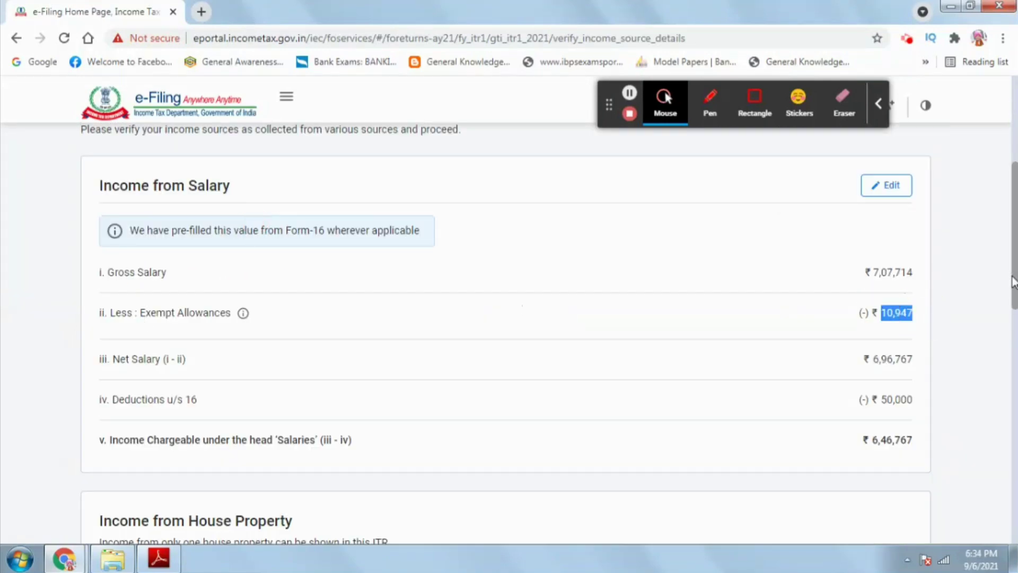
Add a Self Occupied house property with 97,493 as the interest payable on borrowed capital.
scroll(1014, 274, down, 2)
scroll(1007, 274, down, 4)
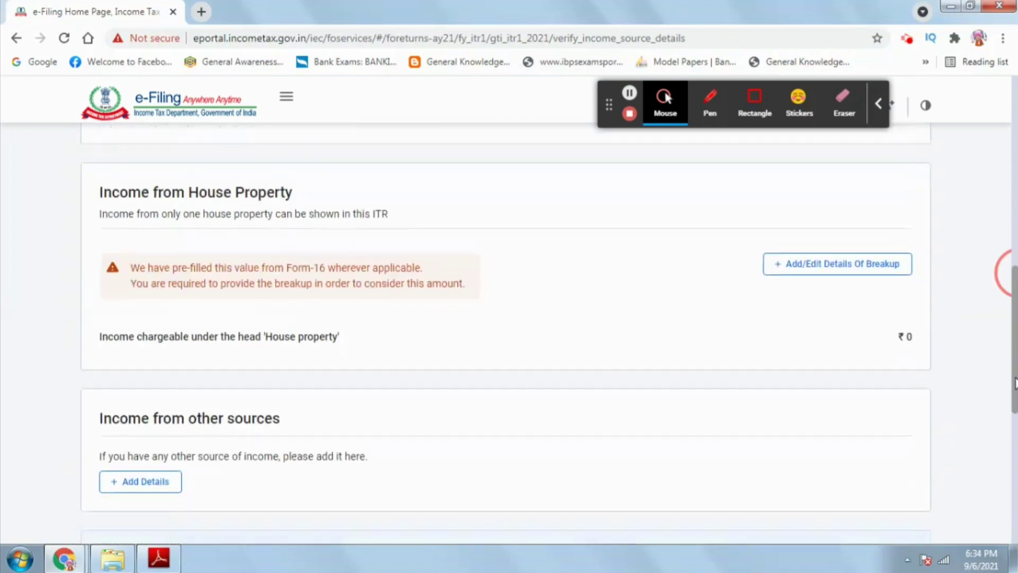
drag(116, 198, 307, 198)
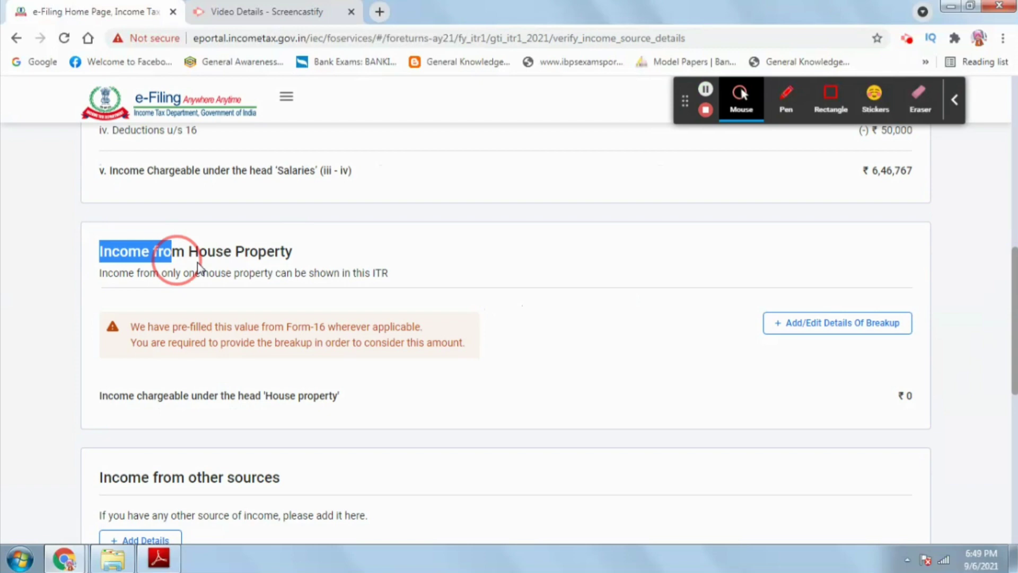
drag(197, 263, 311, 265)
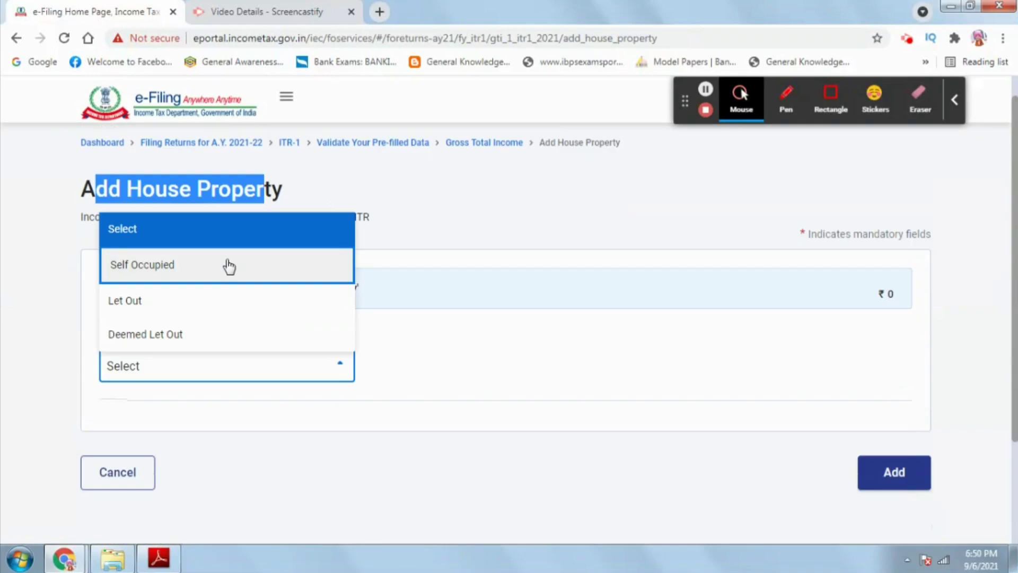
click(227, 261)
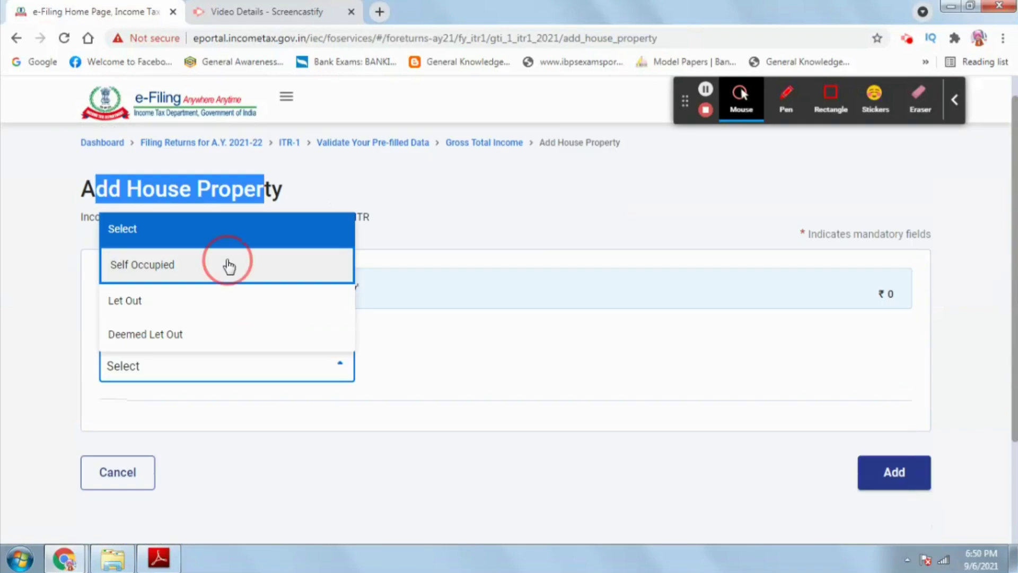
scroll(245, 288, down, 2)
click(875, 309)
text(974)
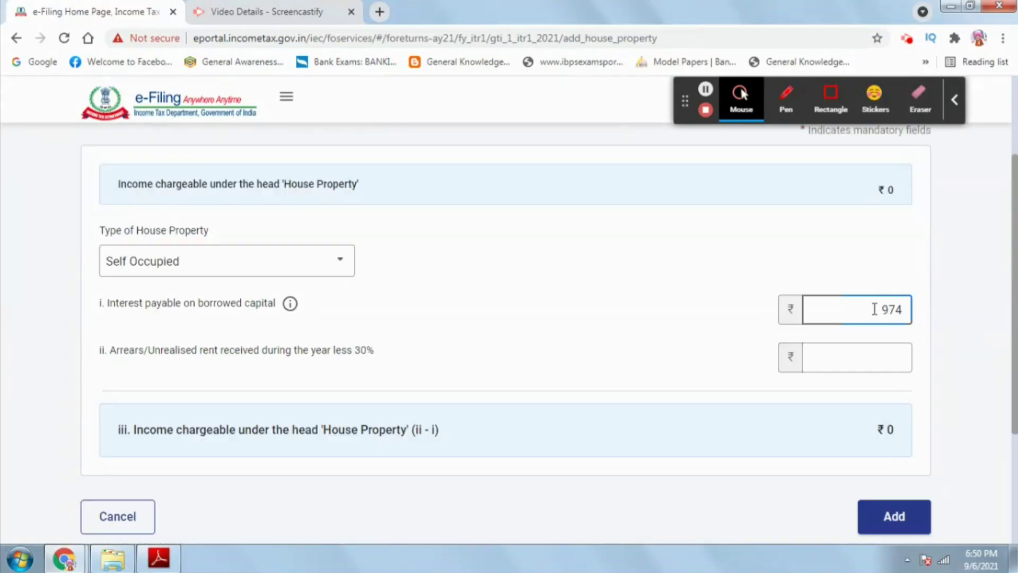
text(93)
click(892, 517)
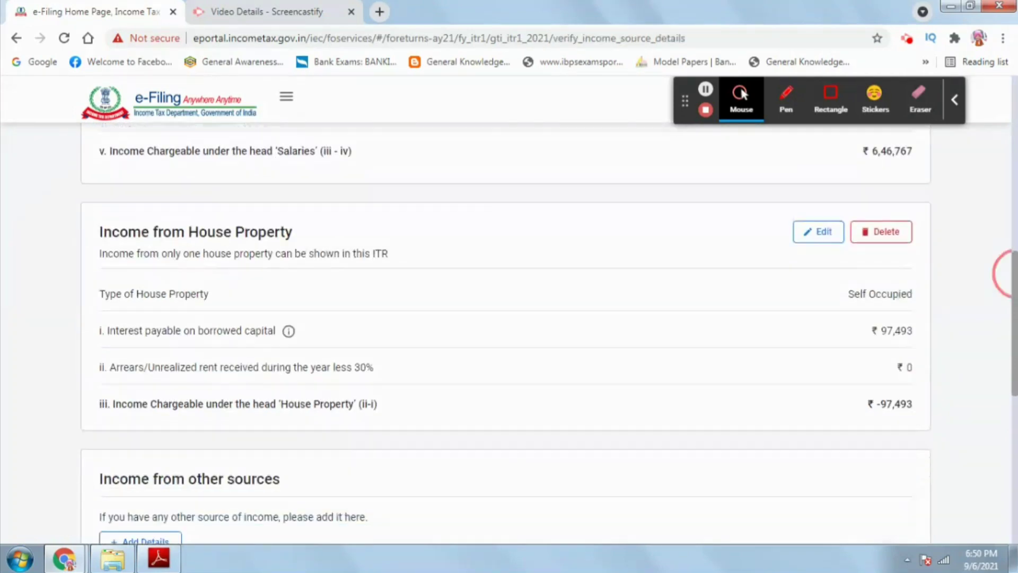
Check the house property interest and the Income from other sources section, and confirm the gross total income.
drag(129, 328, 893, 326)
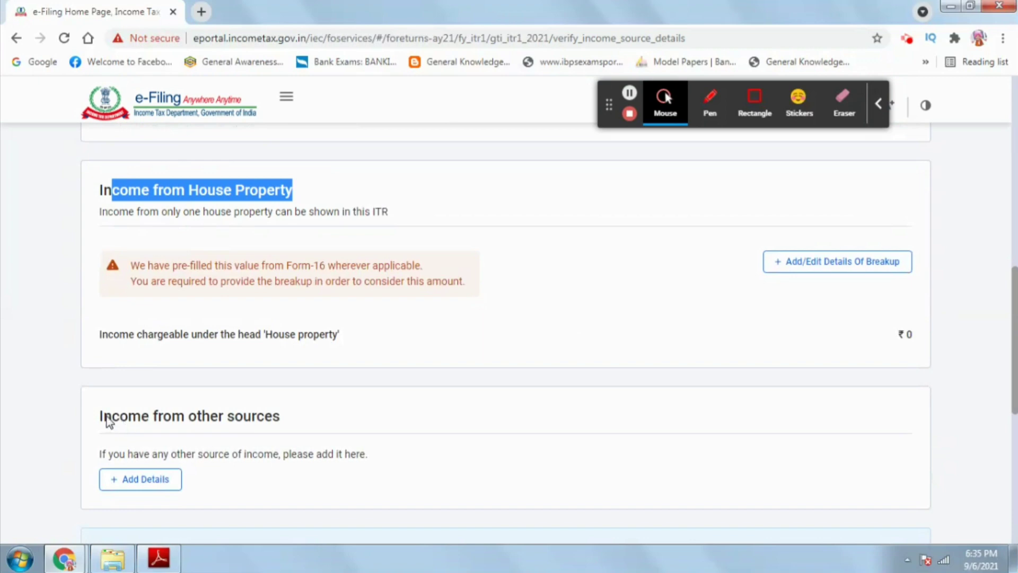
drag(105, 416, 278, 428)
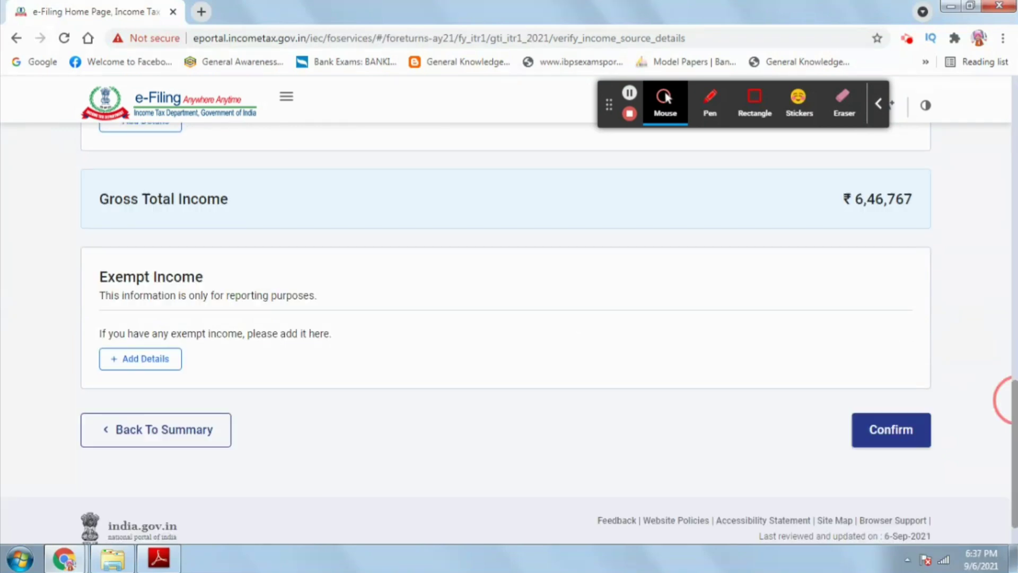
click(917, 435)
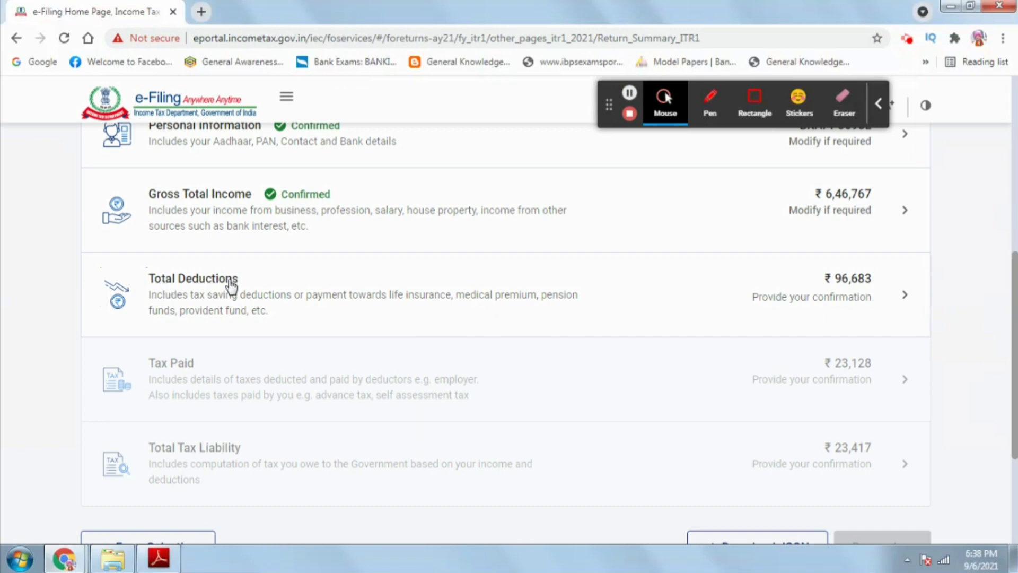
Go to Total Deductions, review the donation, 80GG and 80C questions, and continue to the deduction verification page.
click(826, 298)
drag(75, 188, 193, 193)
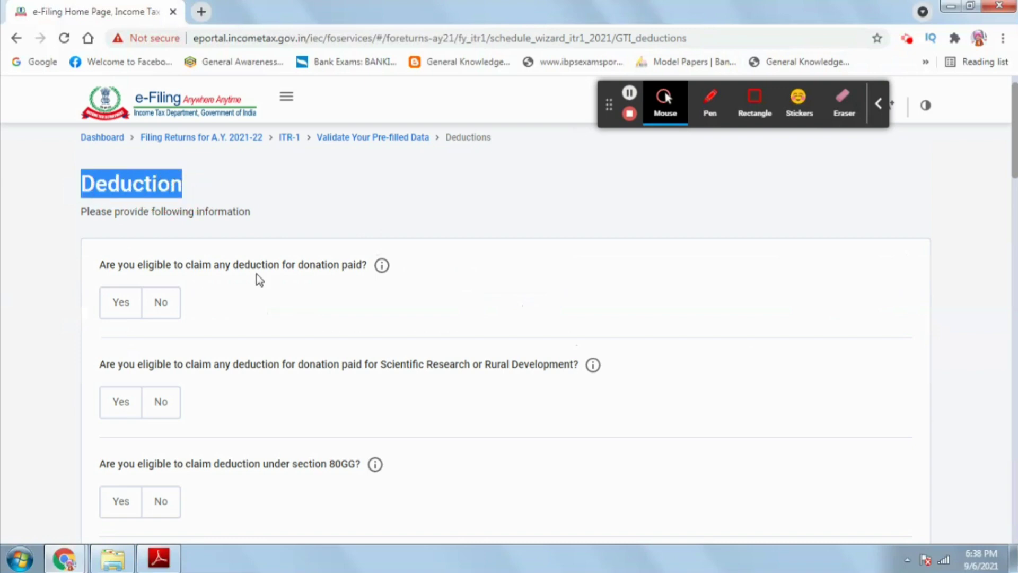
drag(297, 267, 361, 269)
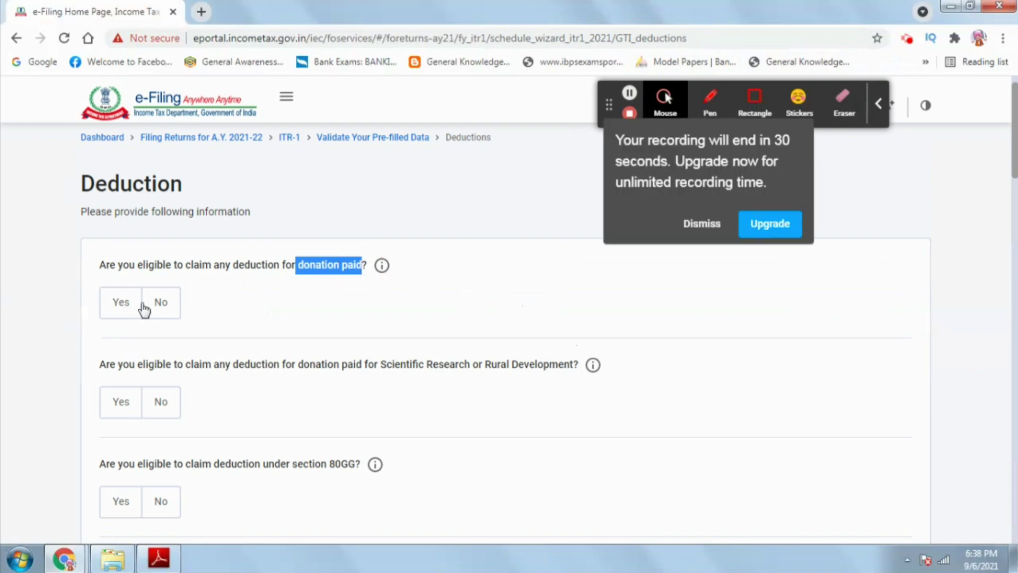
scroll(520, 264, down, 2)
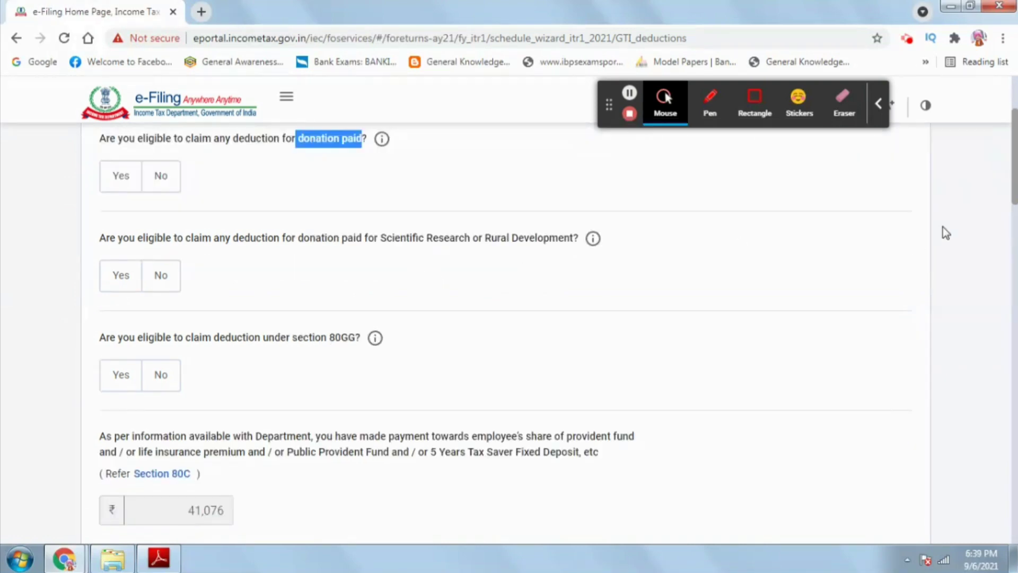
drag(1008, 177, 1010, 193)
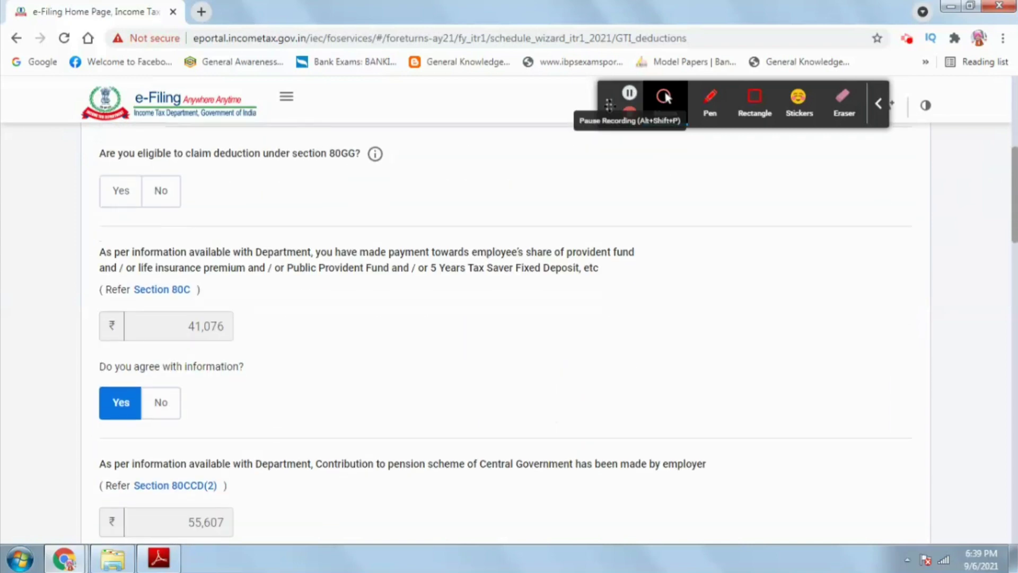
drag(100, 253, 192, 260)
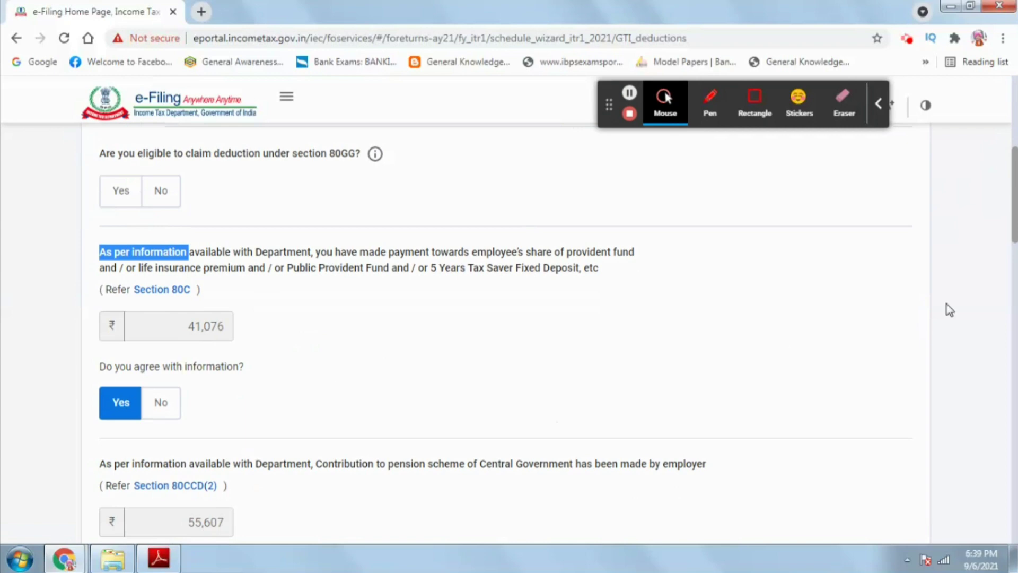
drag(1014, 213, 1000, 265)
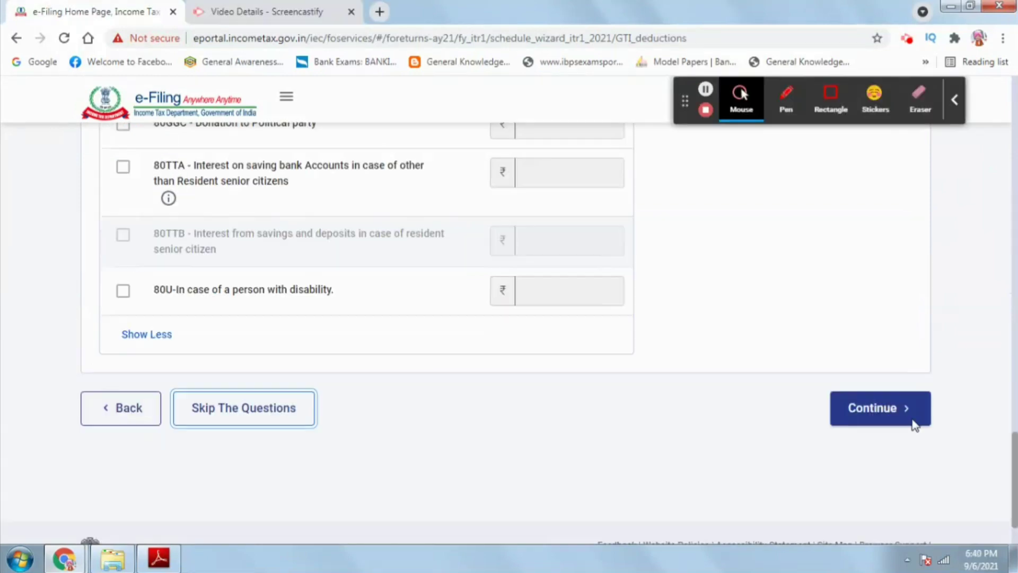
click(912, 418)
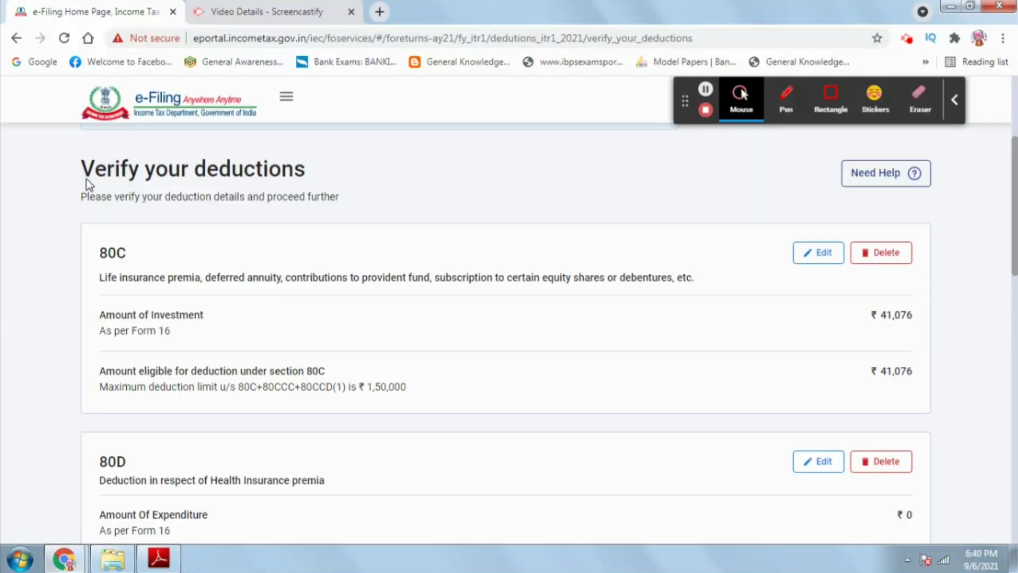
Check the 80C investment amount as per Form 16, open that deduction for editing, and confirm the total deductions.
drag(84, 169, 322, 171)
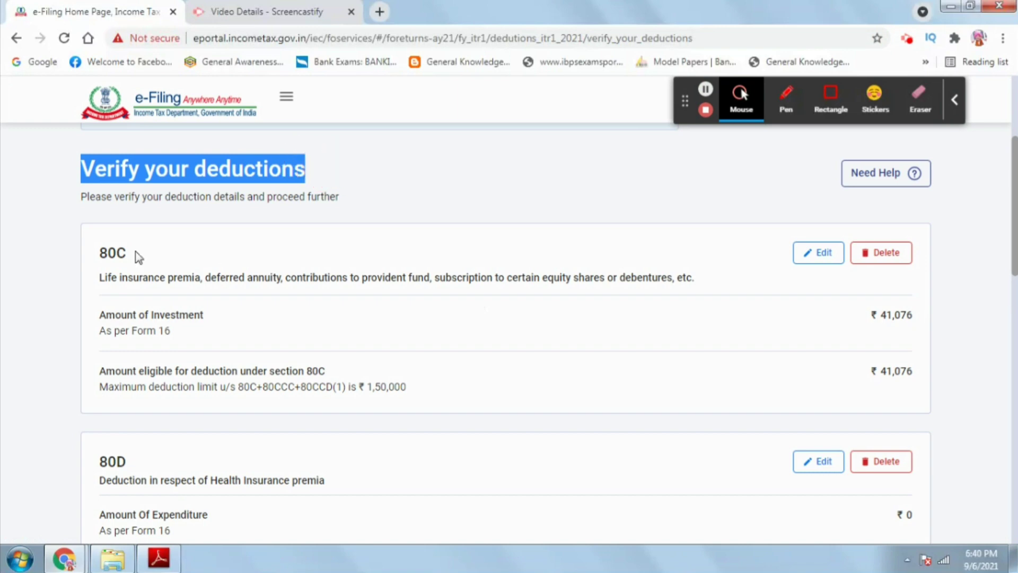
double_click(105, 251)
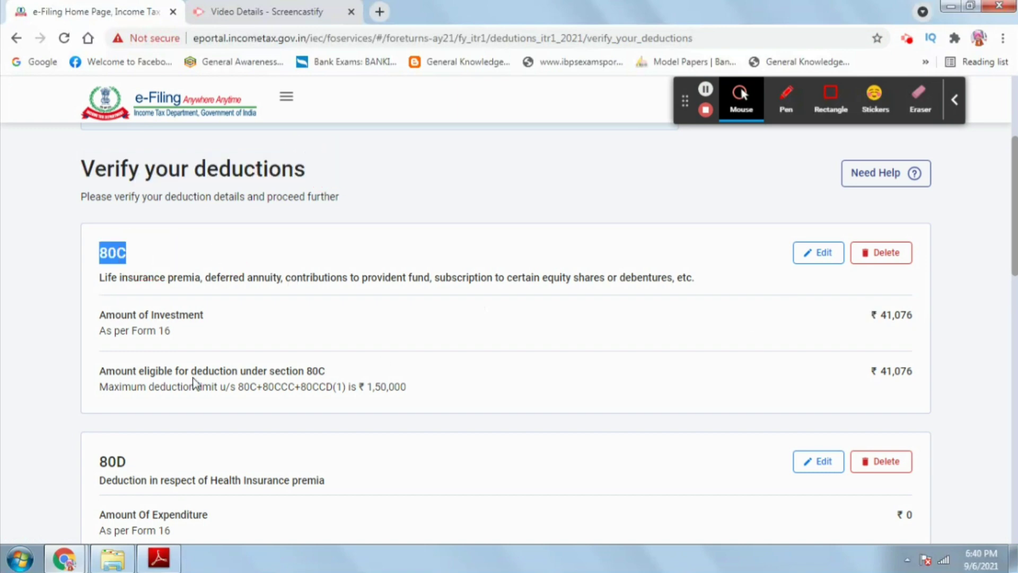
drag(101, 329, 193, 332)
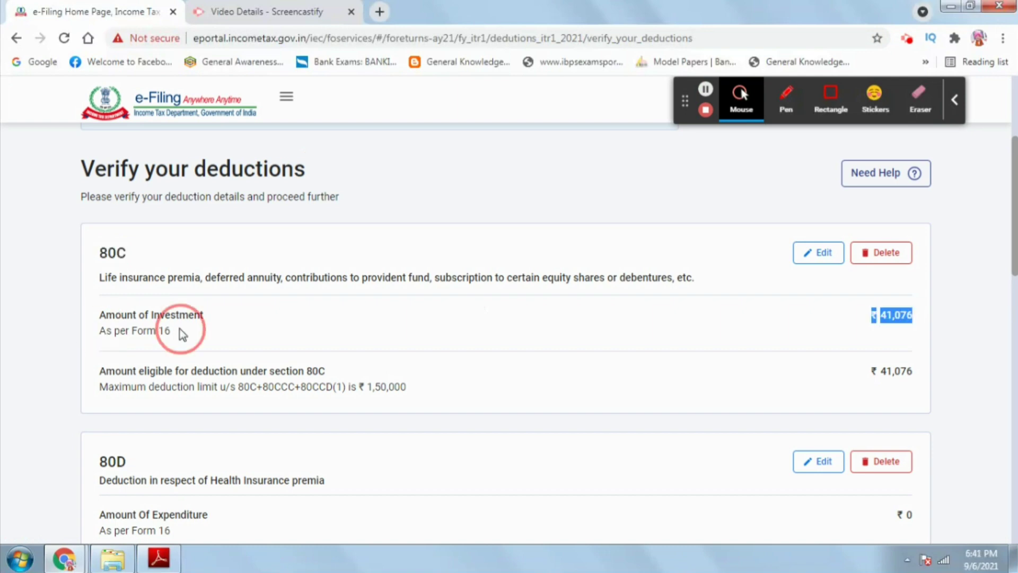
click(822, 255)
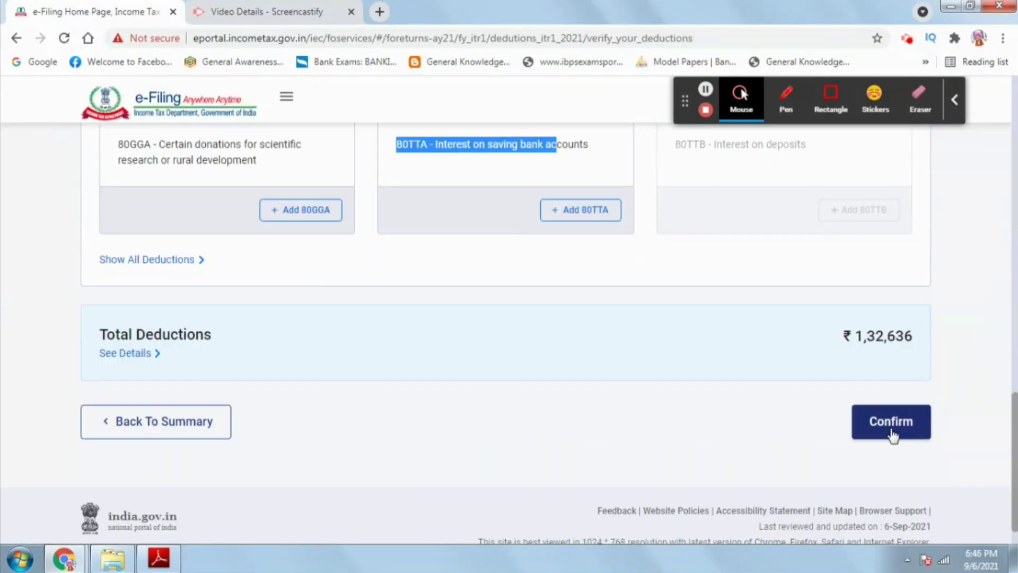
click(893, 436)
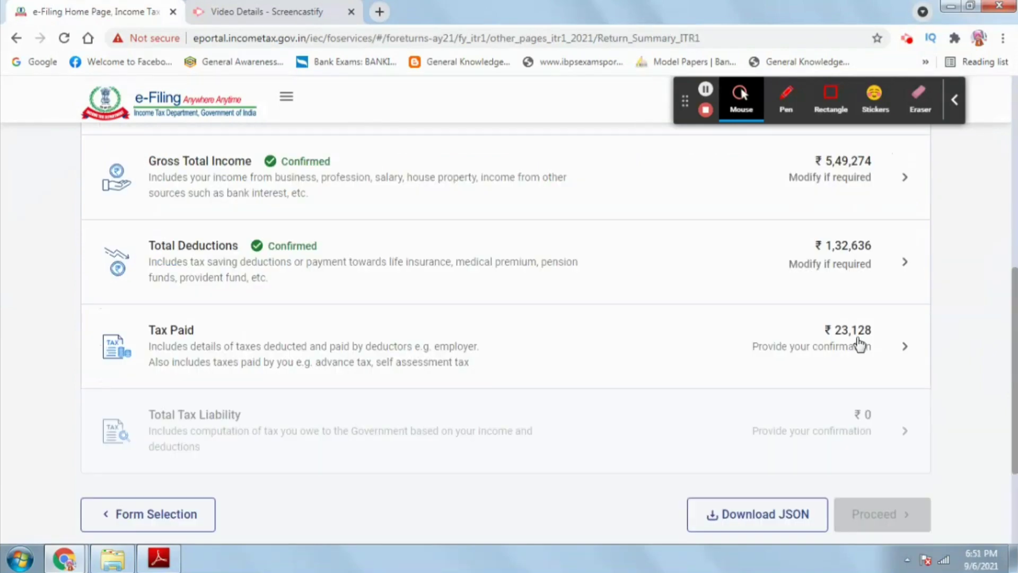
Go to Tax Paid and show the details of tax deducted at source on salary income.
click(860, 345)
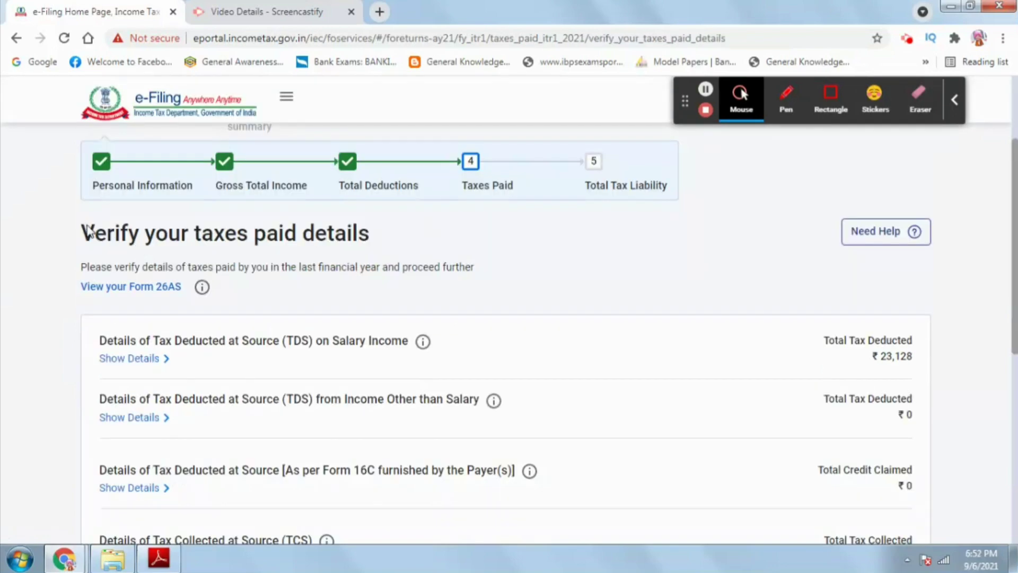
drag(89, 232, 366, 249)
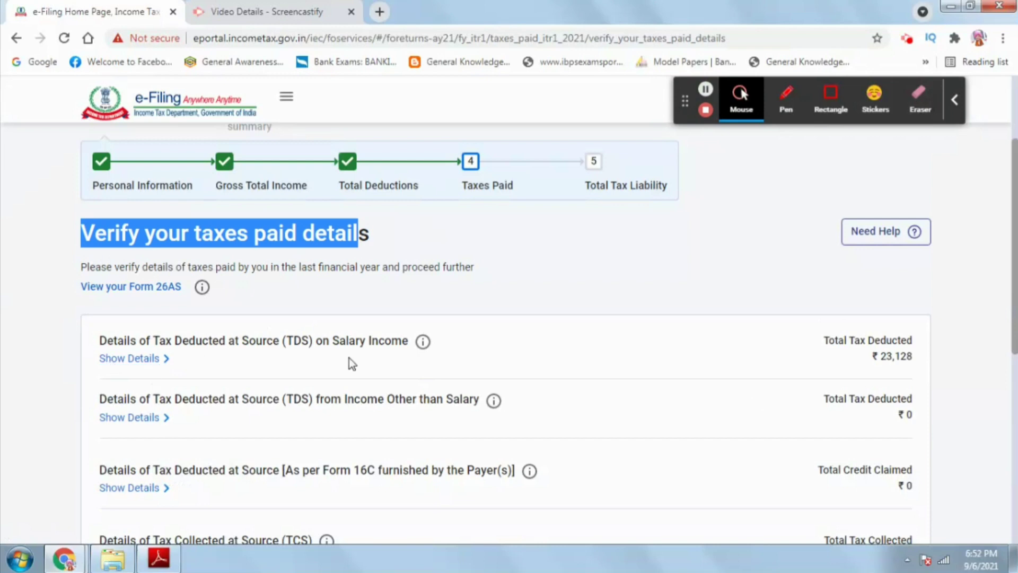
click(113, 360)
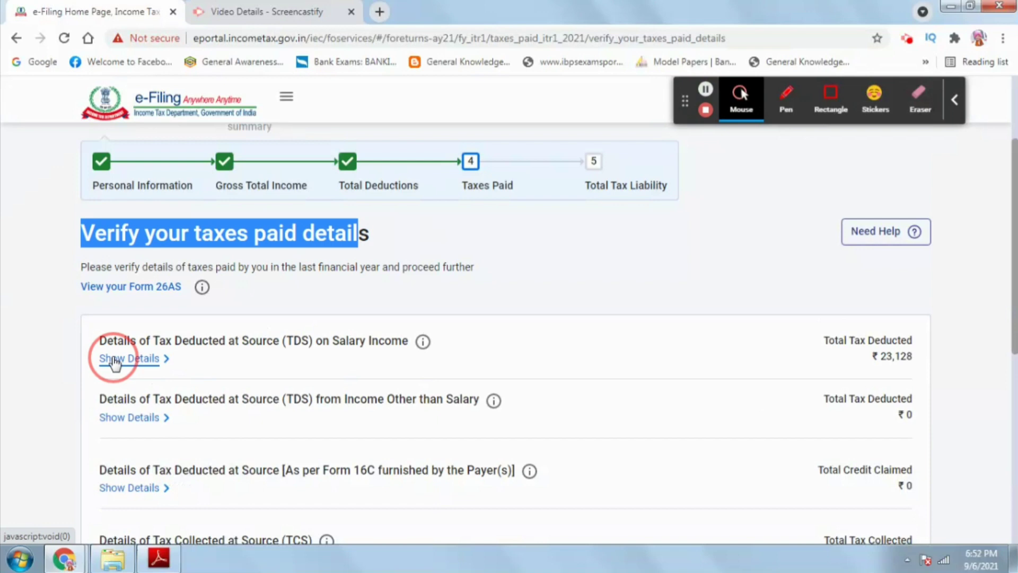
click(129, 359)
scroll(118, 327, down, 4)
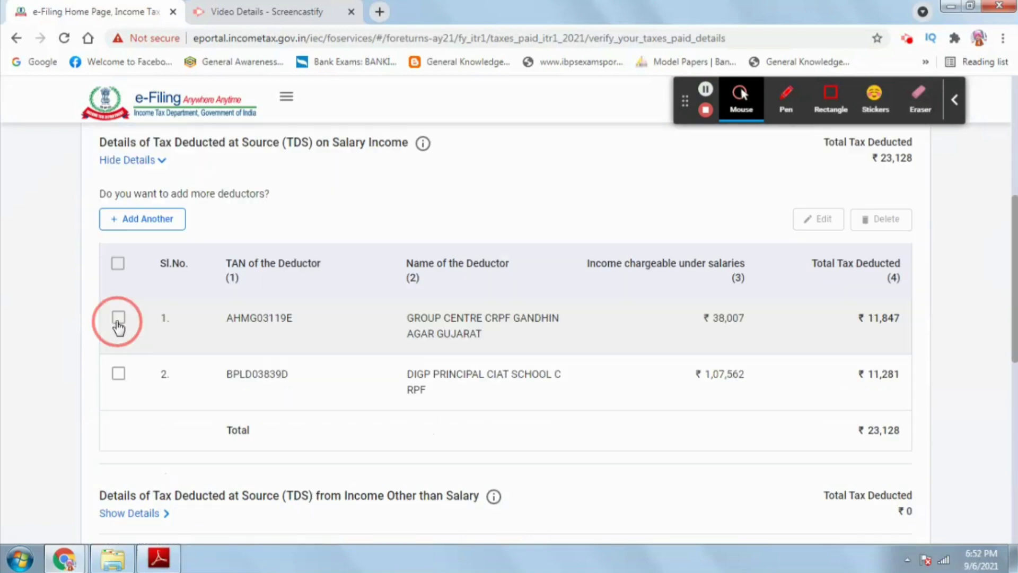
Open the first deductor's TDS on salary entry for editing, save it, and review the remaining taxes paid details.
click(118, 321)
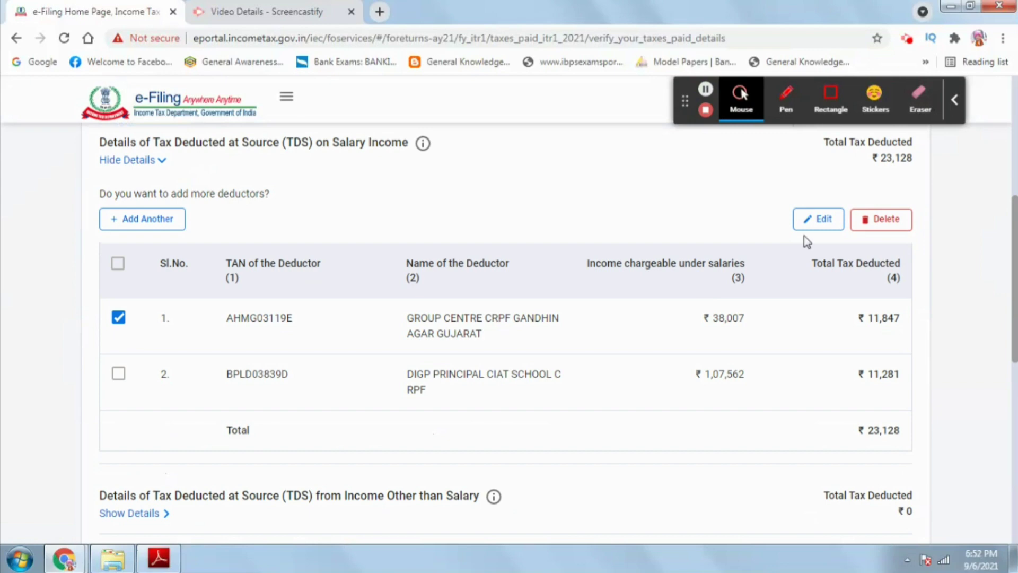
click(819, 229)
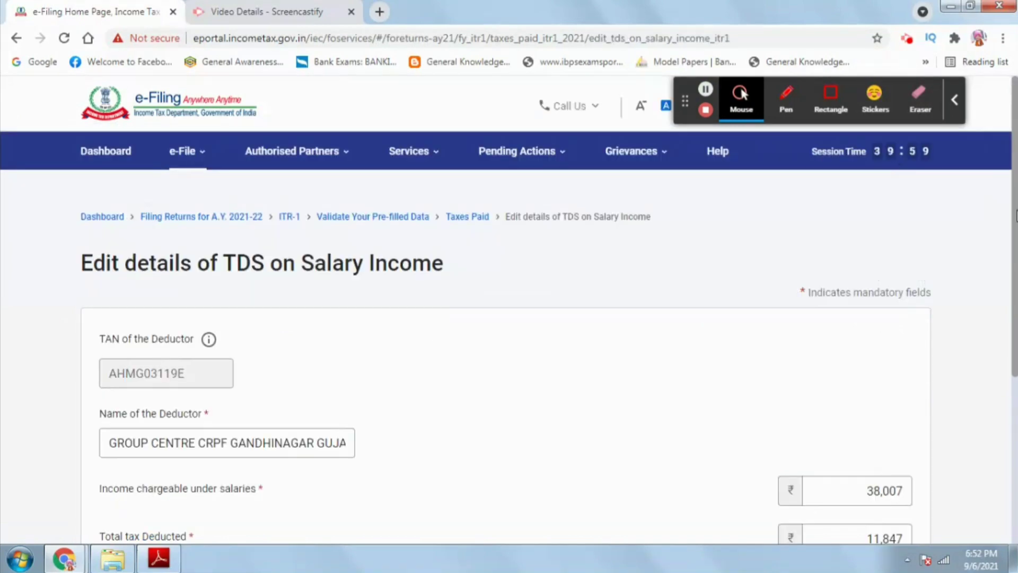
scroll(1009, 211, down, 3)
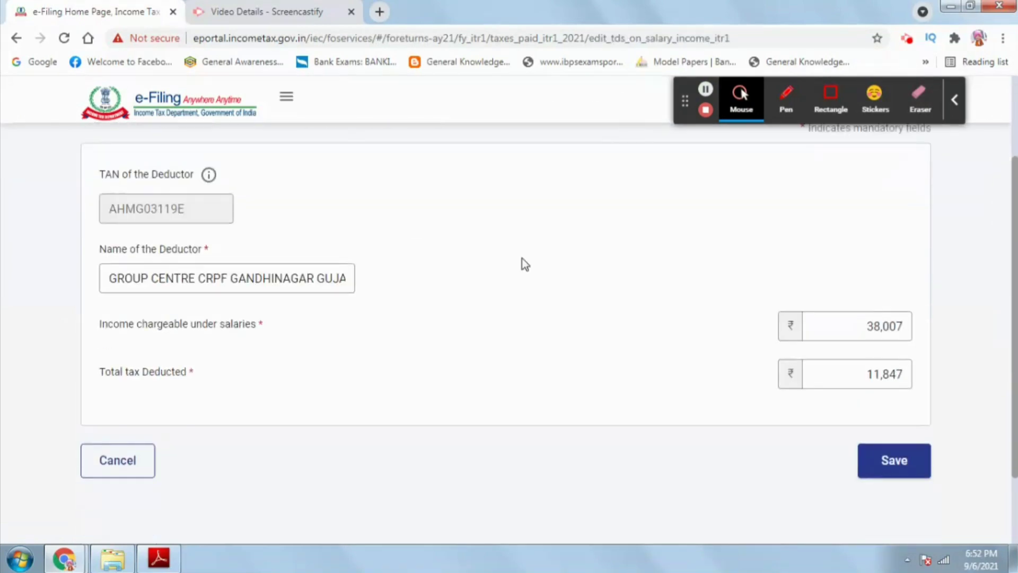
click(894, 460)
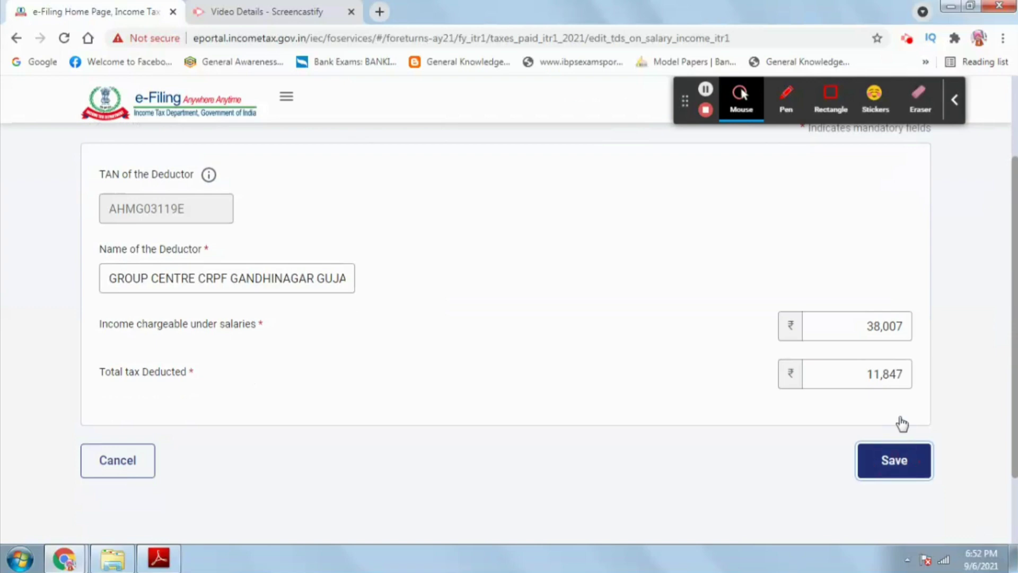
click(706, 91)
click(707, 94)
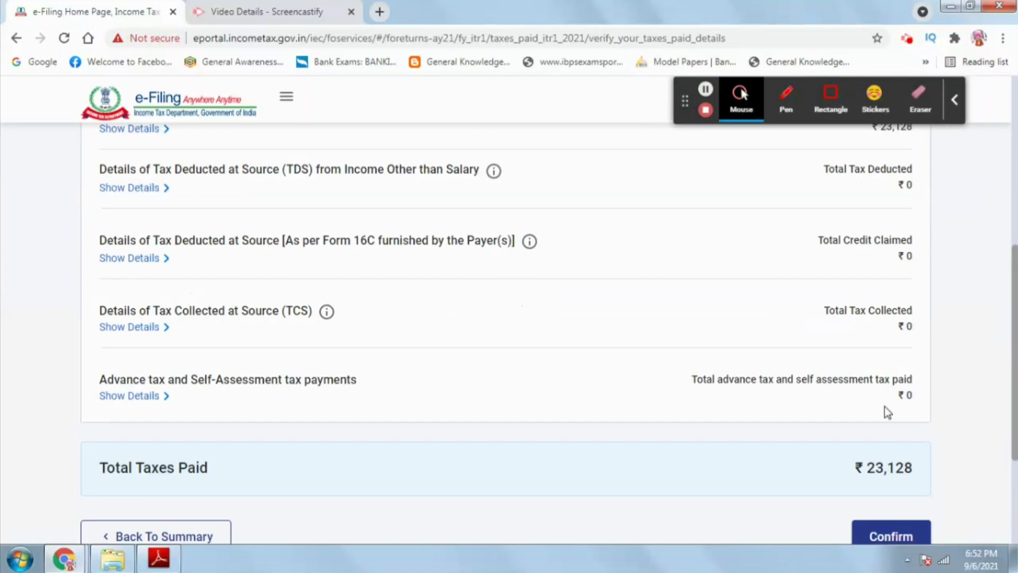
drag(1014, 379, 1015, 411)
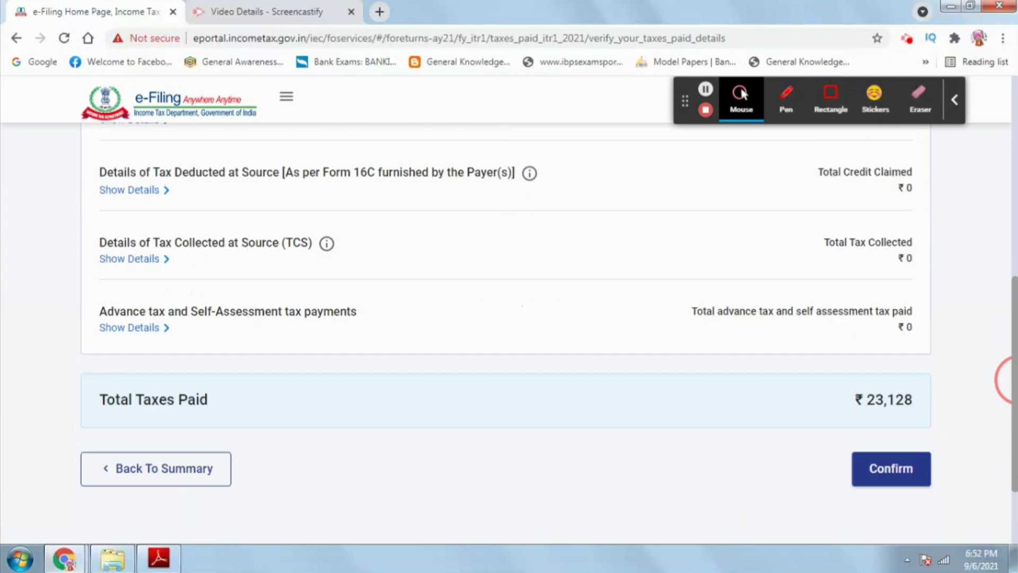
Confirm the total taxes paid and go to Total Tax Liability to verify the tax liability details.
click(892, 469)
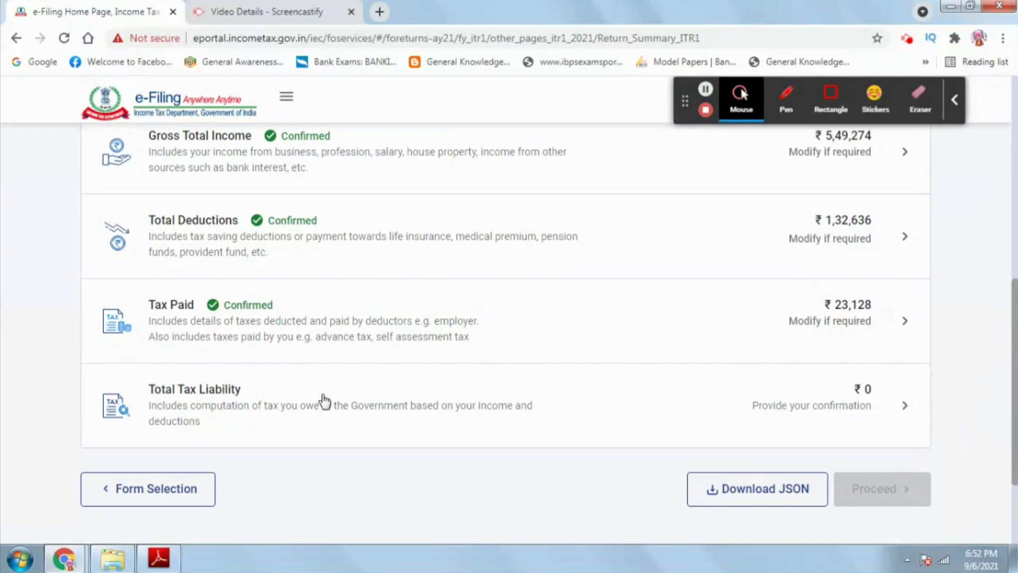
click(859, 403)
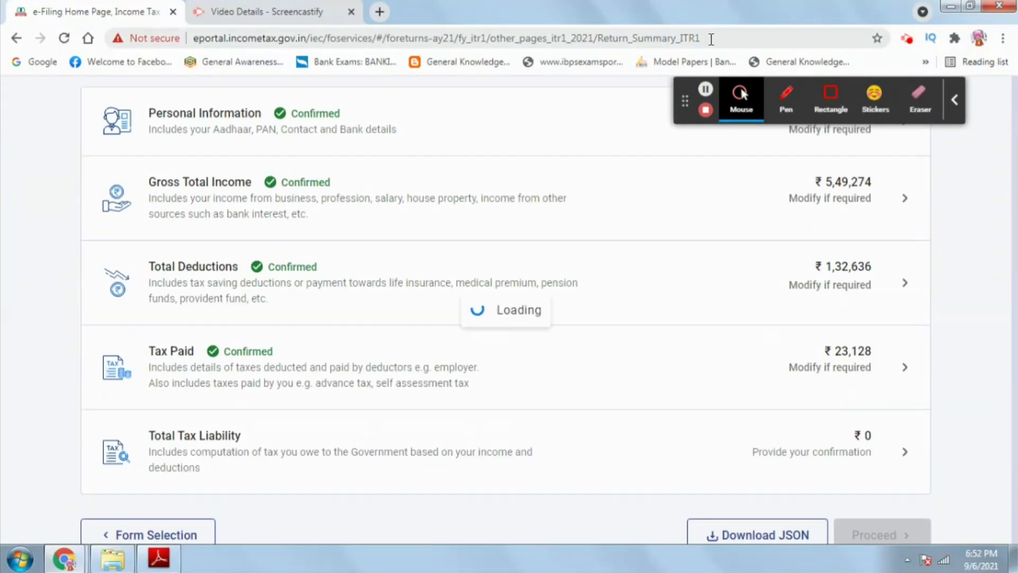
drag(83, 214, 402, 228)
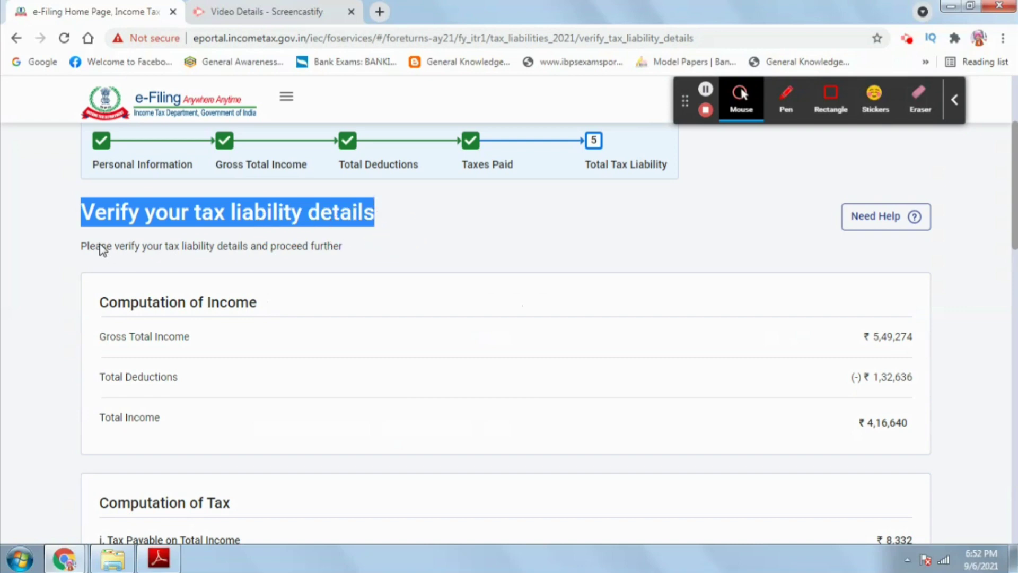
Show the calculation of tax payable on total income, review the tax computation, and confirm the tax liability.
scroll(345, 268, down, 6)
click(152, 254)
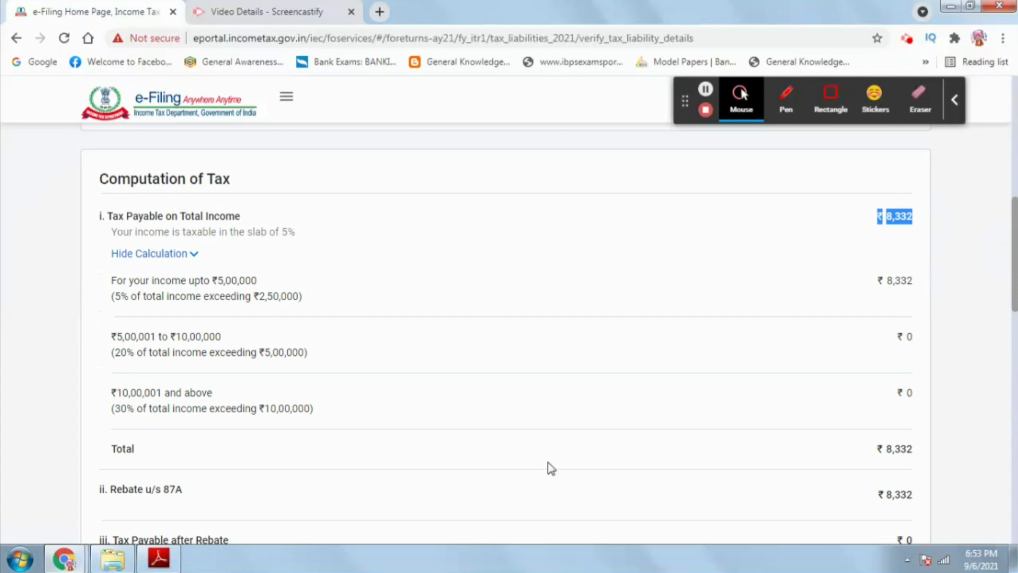
scroll(1010, 287, down, 10)
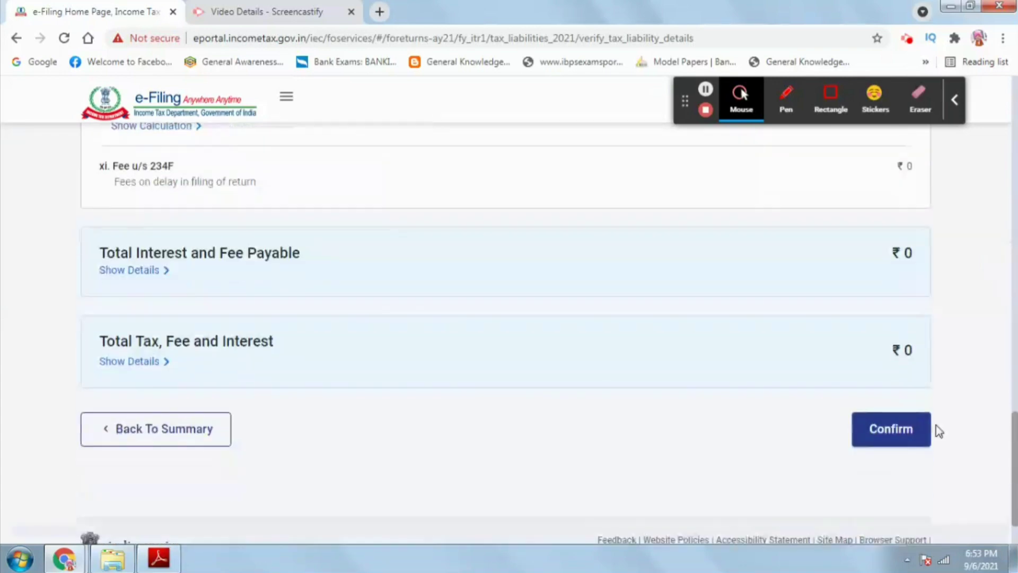
click(886, 431)
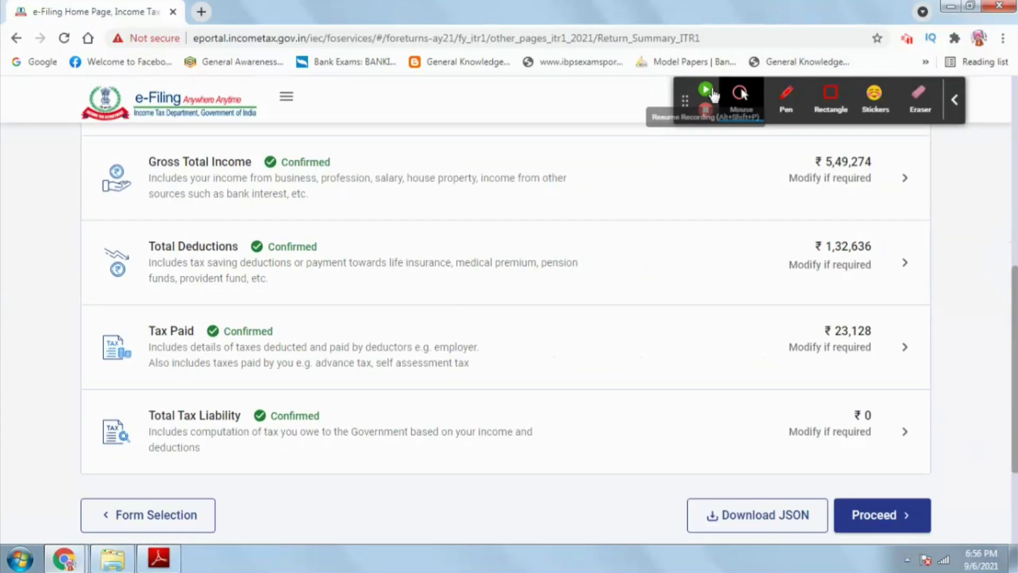
Proceed from the confirmed return summary, review the tax summary and refund, and continue to the return preview.
click(711, 93)
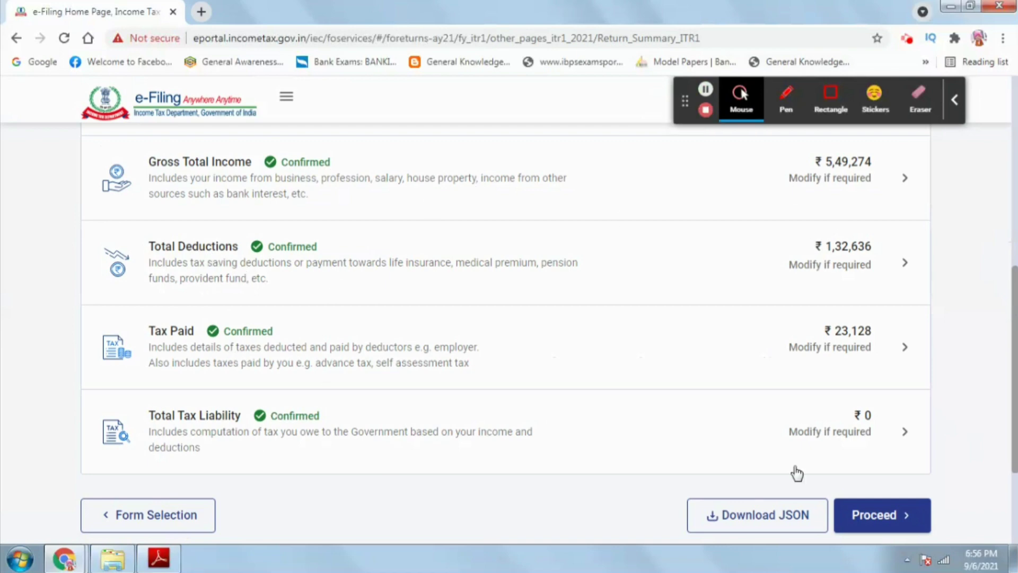
click(879, 522)
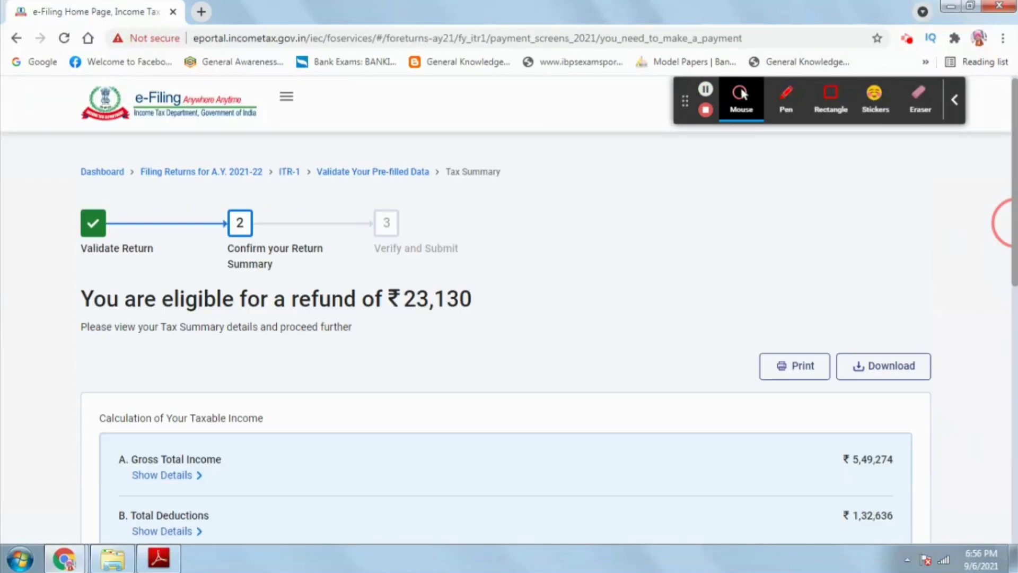
drag(81, 342, 475, 345)
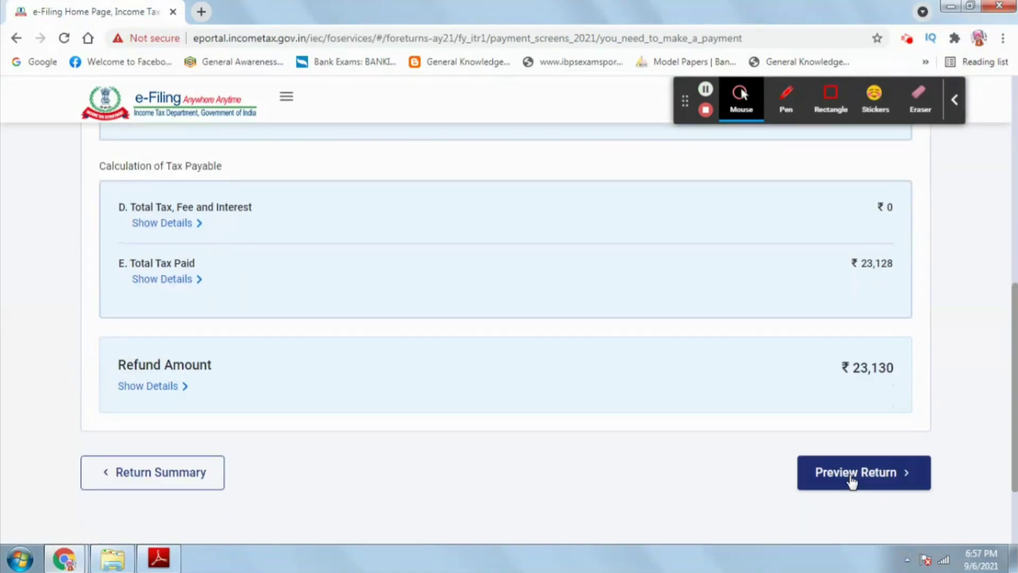
click(848, 473)
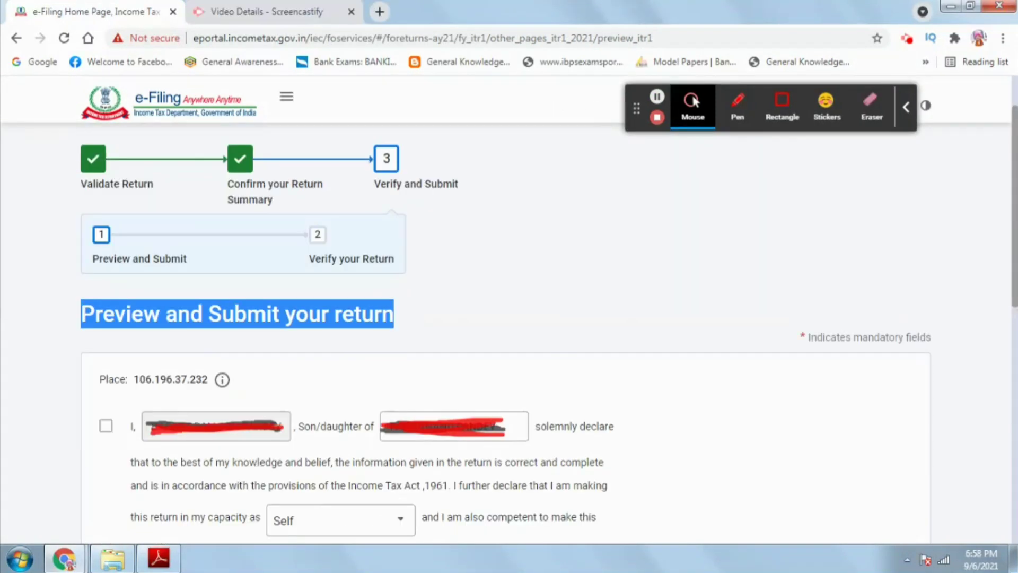
Accept the declaration for submitting the return and choose Self as the capacity in which it is made.
scroll(509, 318, down, 3)
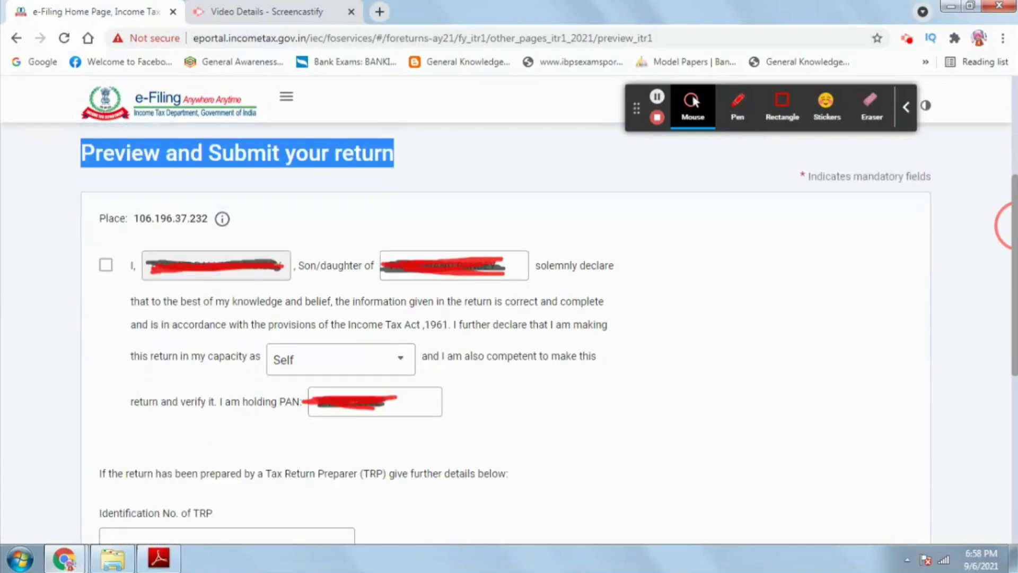
drag(1015, 226, 1015, 244)
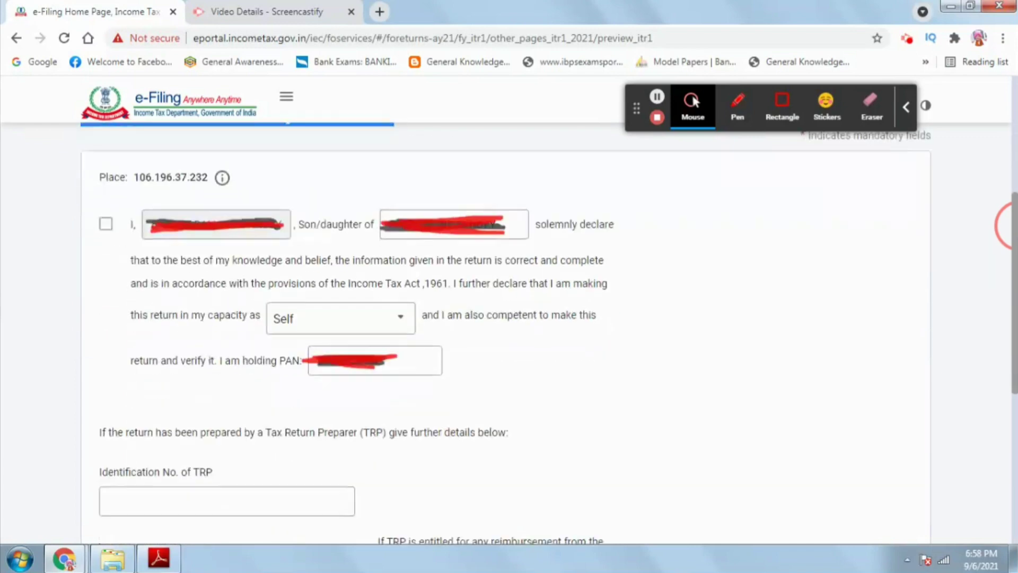
click(105, 225)
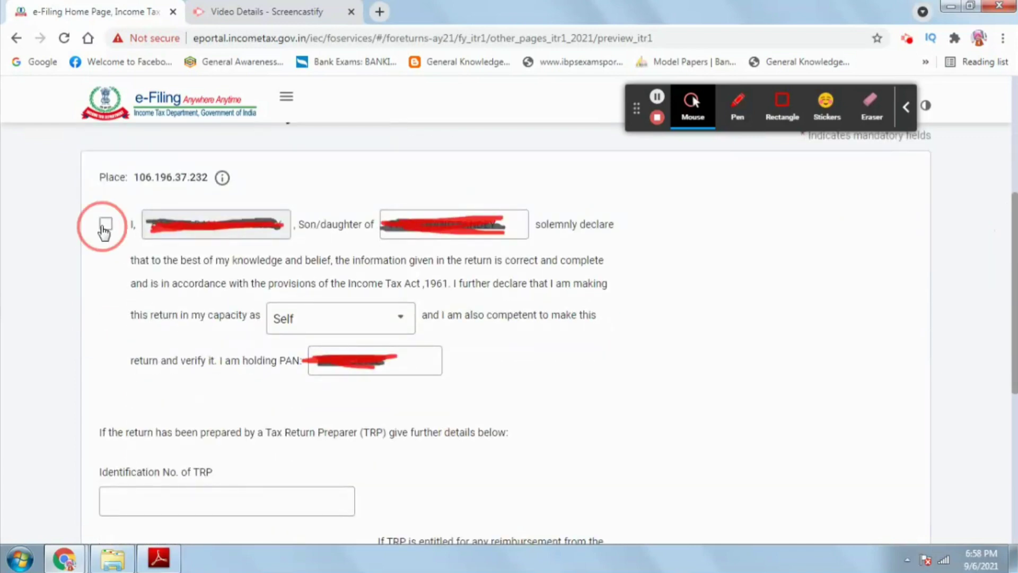
click(382, 323)
click(407, 321)
click(407, 321)
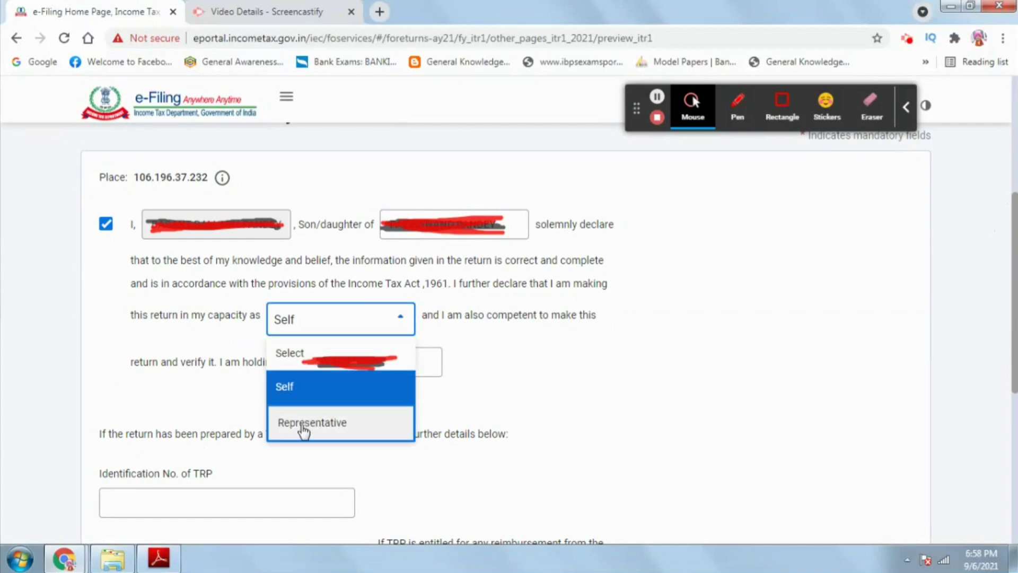
click(286, 387)
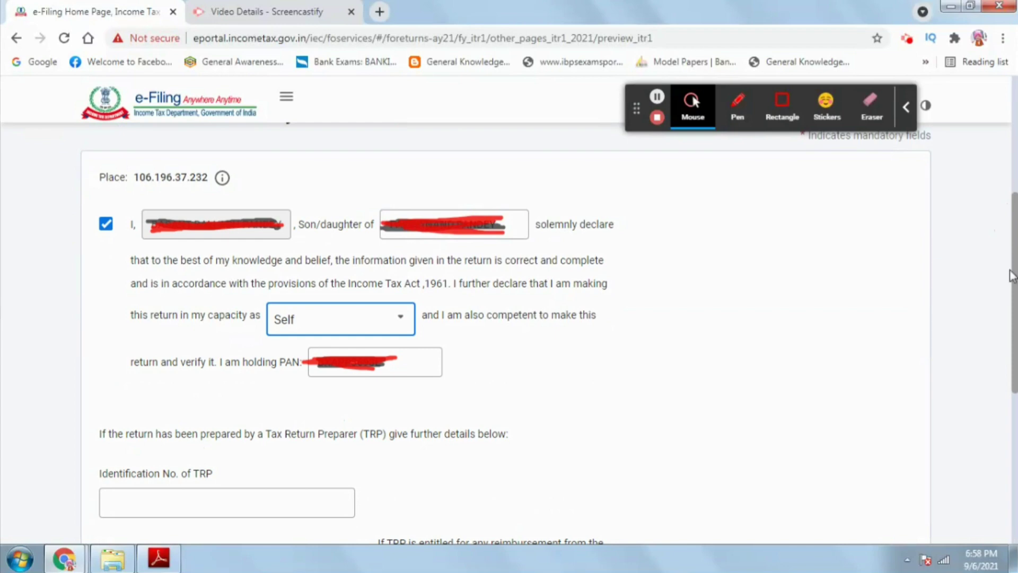
Leave the Tax Return Preparer (TRP) details blank and proceed to the preview of the return.
scroll(1007, 271, down, 3)
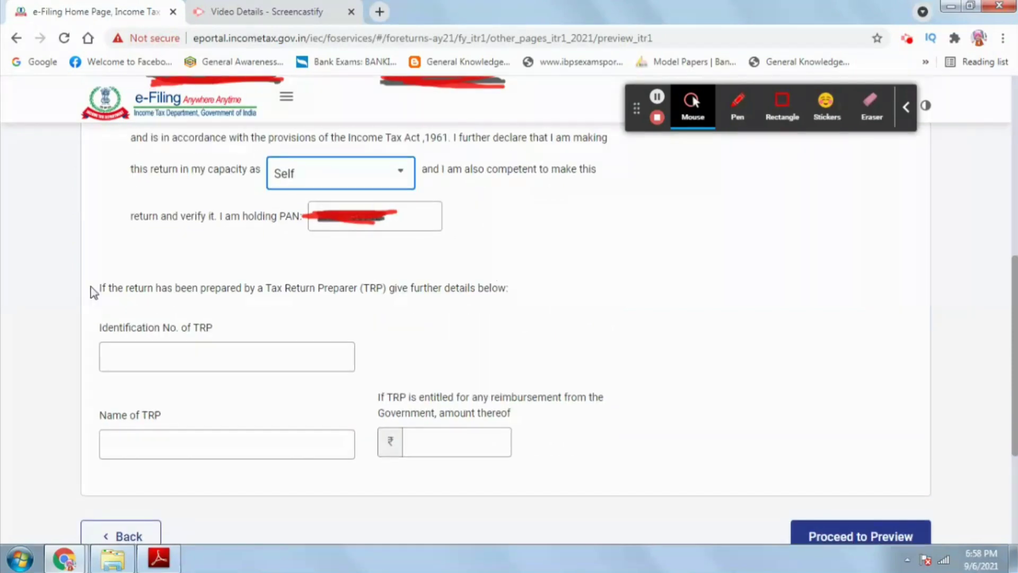
drag(91, 290, 244, 324)
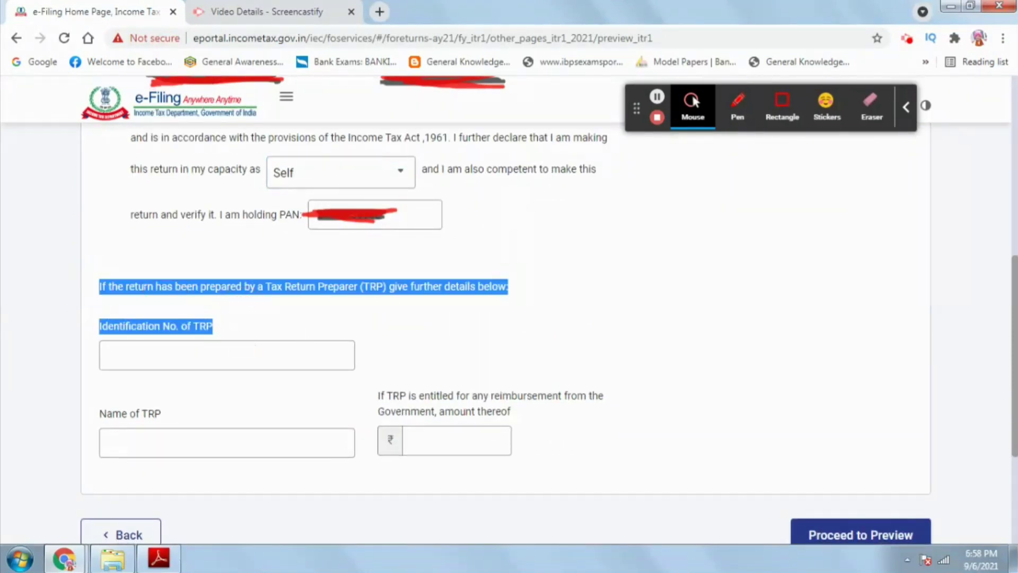
scroll(1002, 355, down, 3)
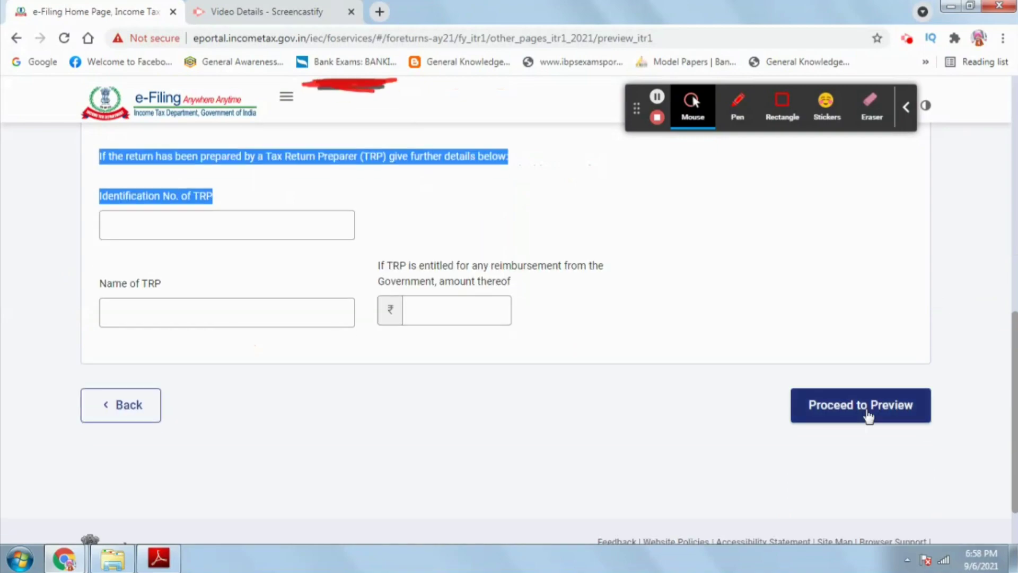
click(862, 414)
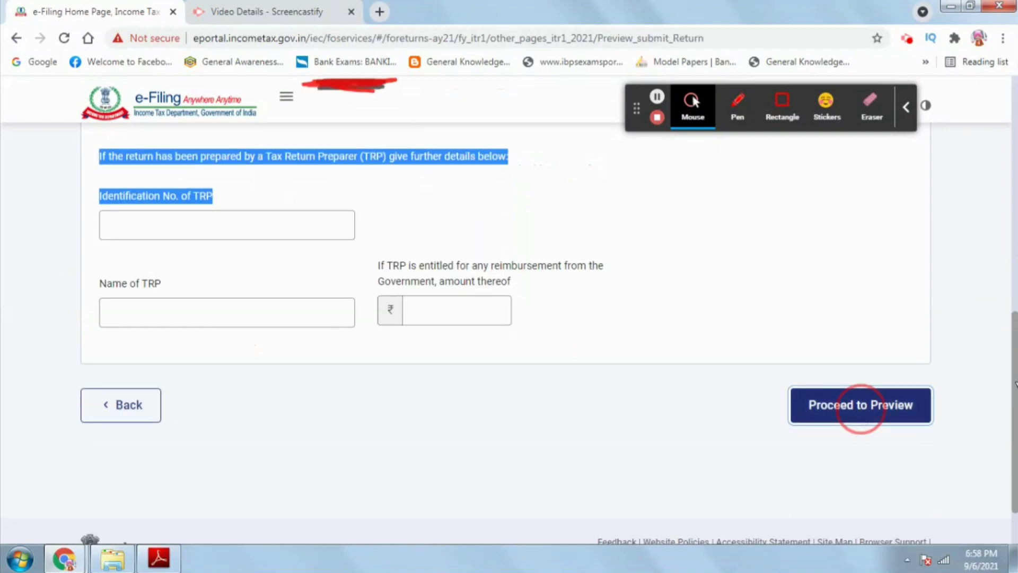
Go through the return preview, validate the ITR-1 return, and proceed to verification.
drag(1014, 130, 1015, 535)
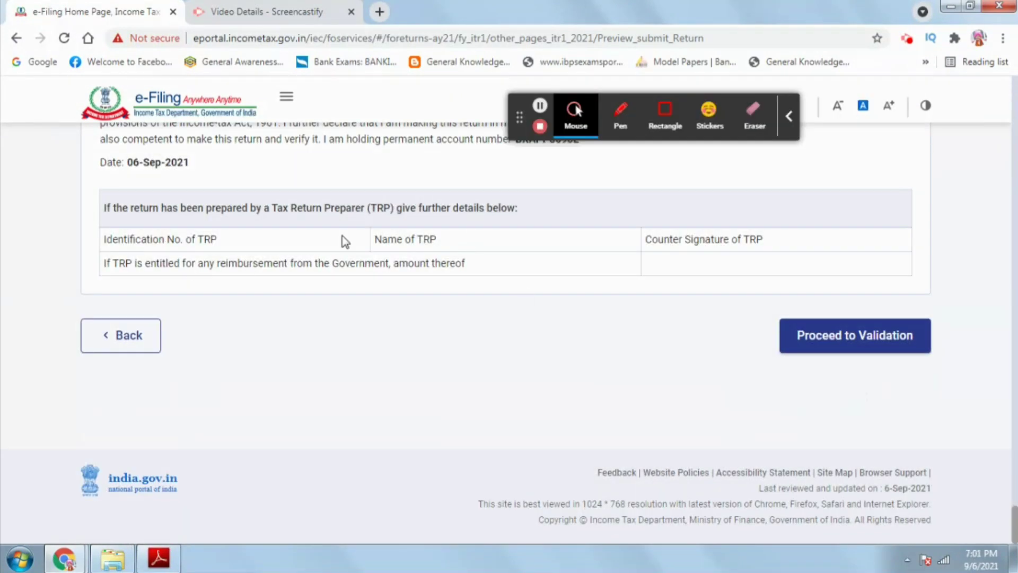
click(851, 343)
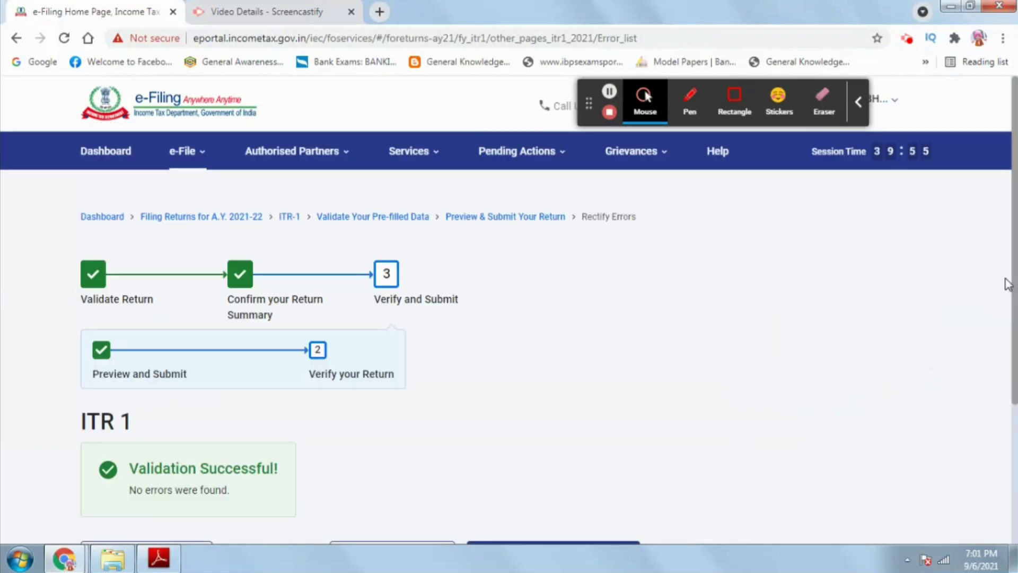
scroll(509, 318, down, 1)
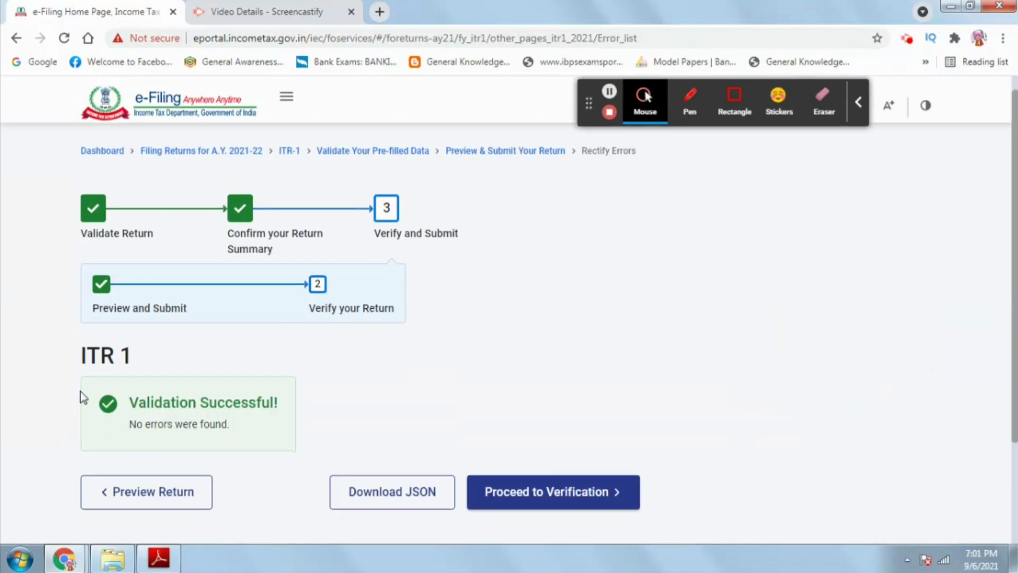
drag(81, 399, 287, 411)
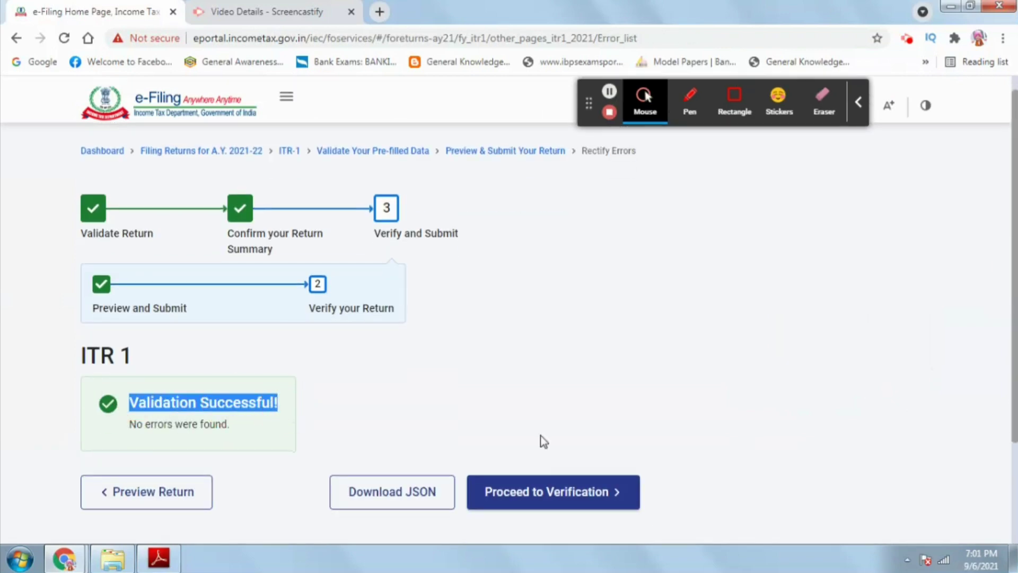
scroll(543, 441, down, 2)
click(550, 370)
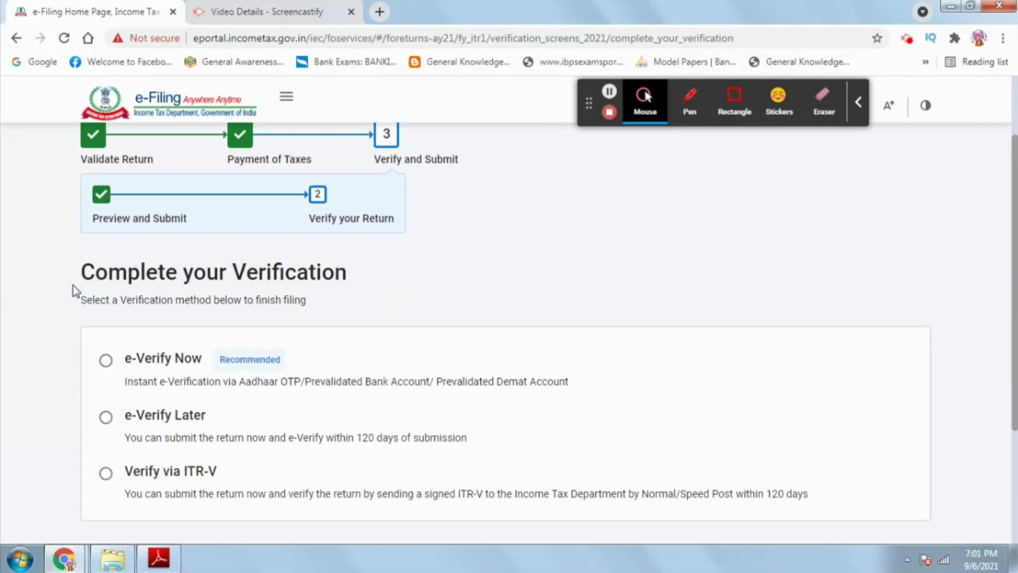
Choose e-Verify Now as the verification method and continue with OTP on the mobile number registered with Aadhaar.
drag(80, 270, 341, 272)
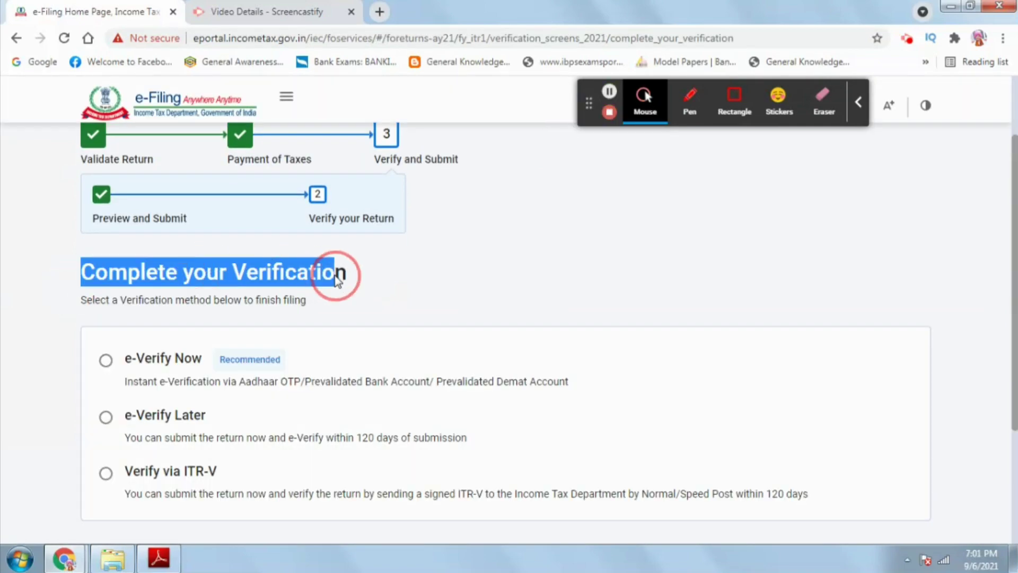
click(108, 366)
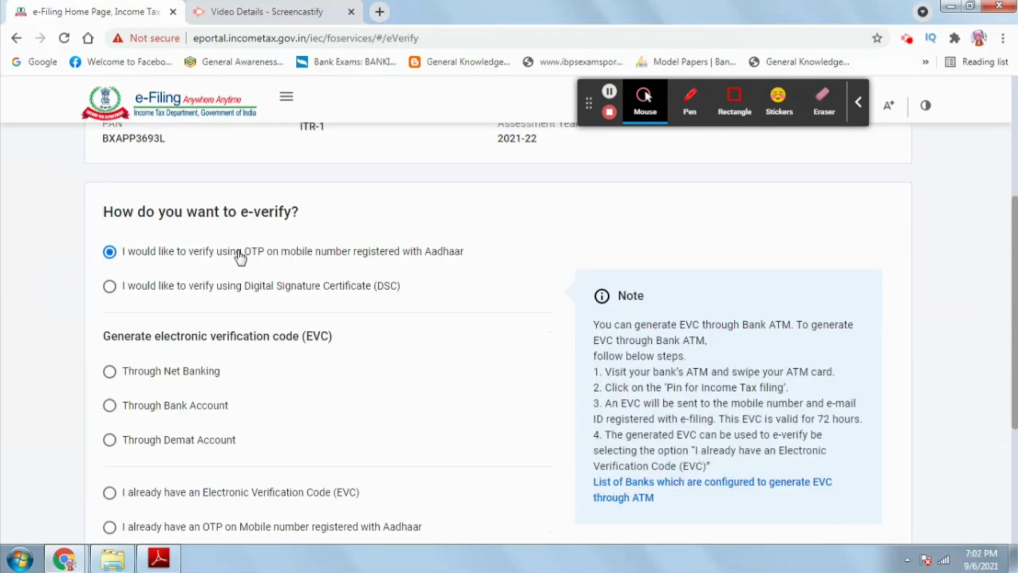
scroll(716, 318, down, 3)
click(858, 421)
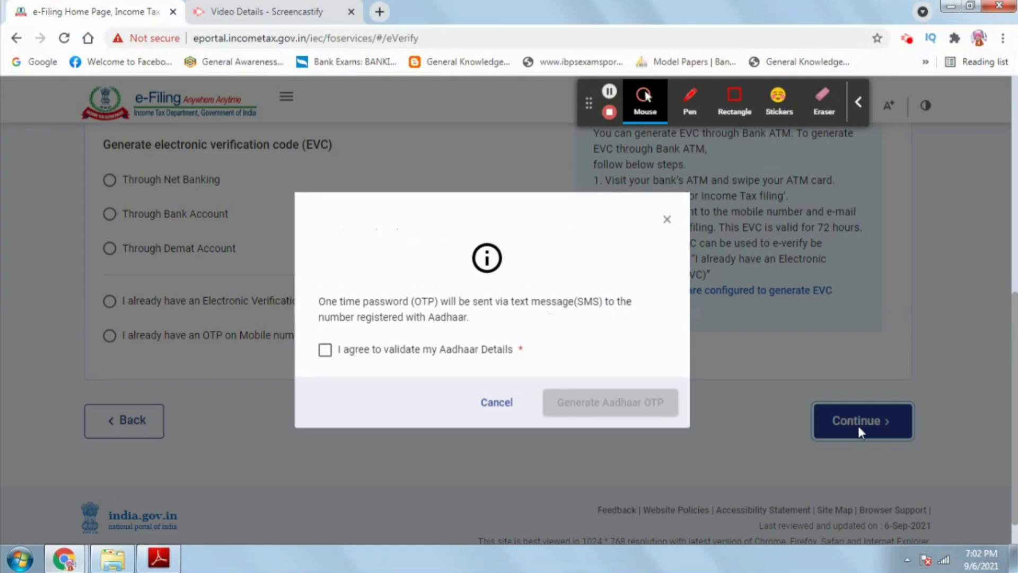
Agree to validate the Aadhaar details and generate the Aadhaar OTP, then enter the OTP and validate it.
click(324, 356)
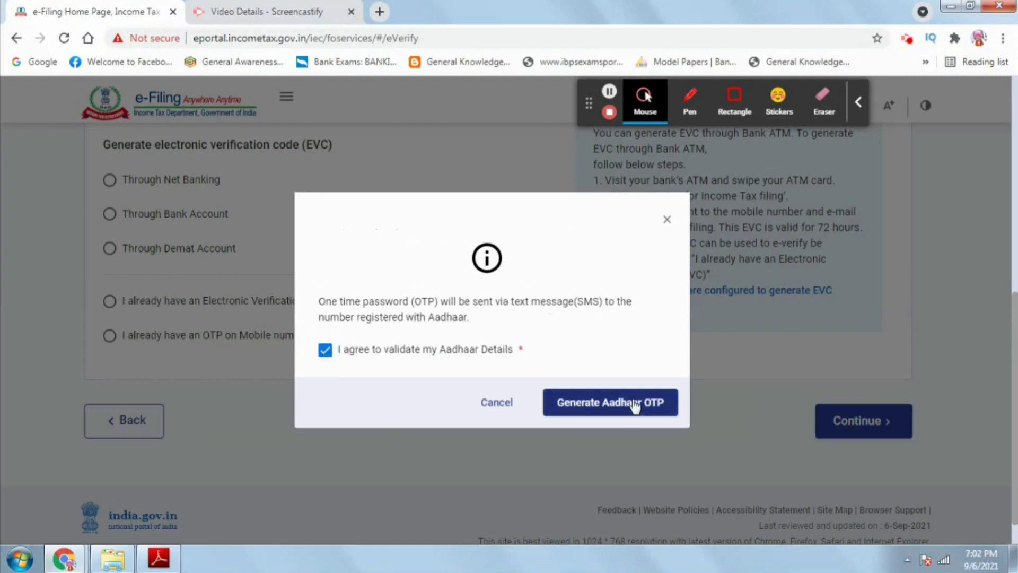
click(634, 405)
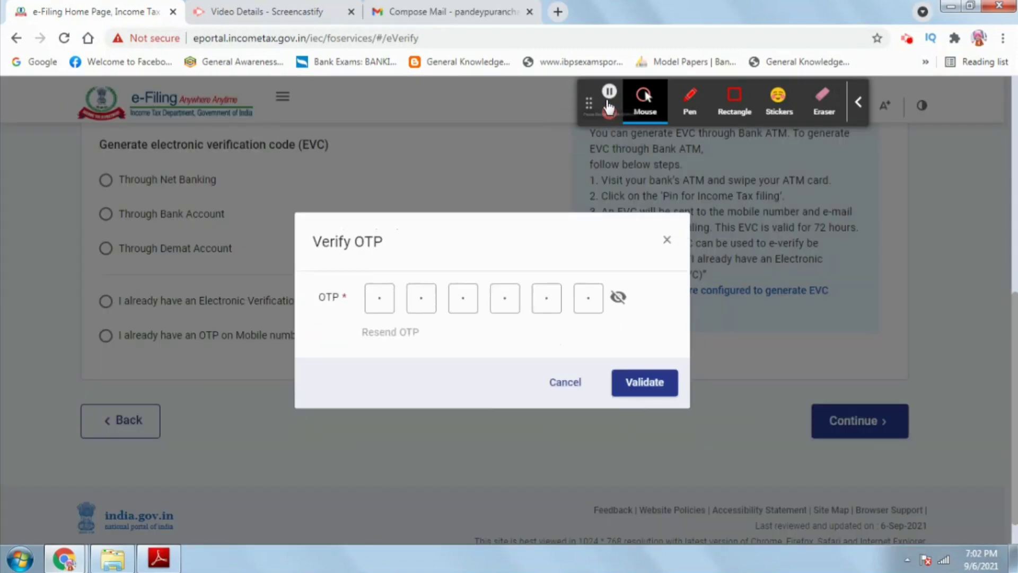
click(637, 392)
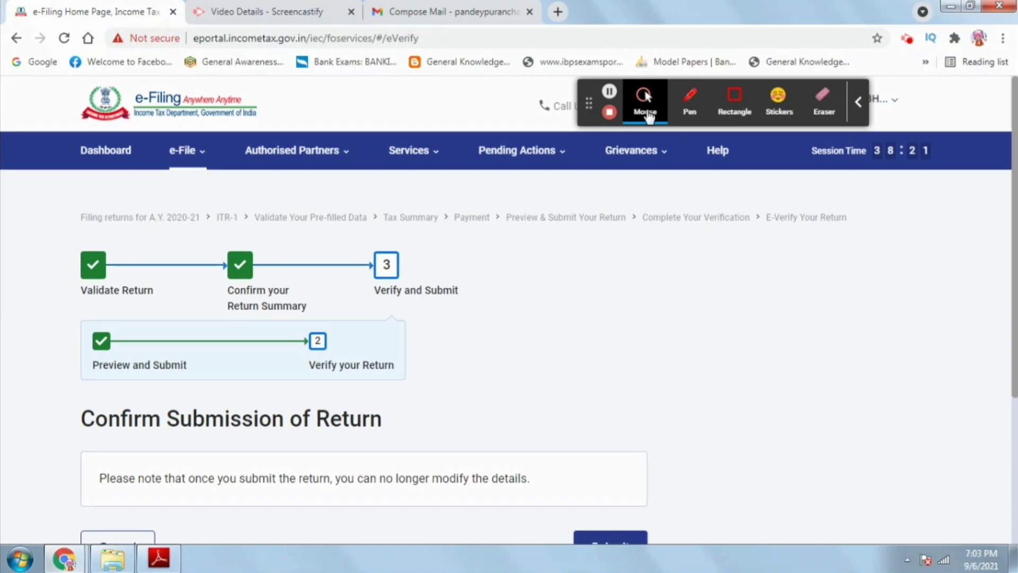
Confirm the submission of the verified ITR-1 return by submitting it.
click(609, 91)
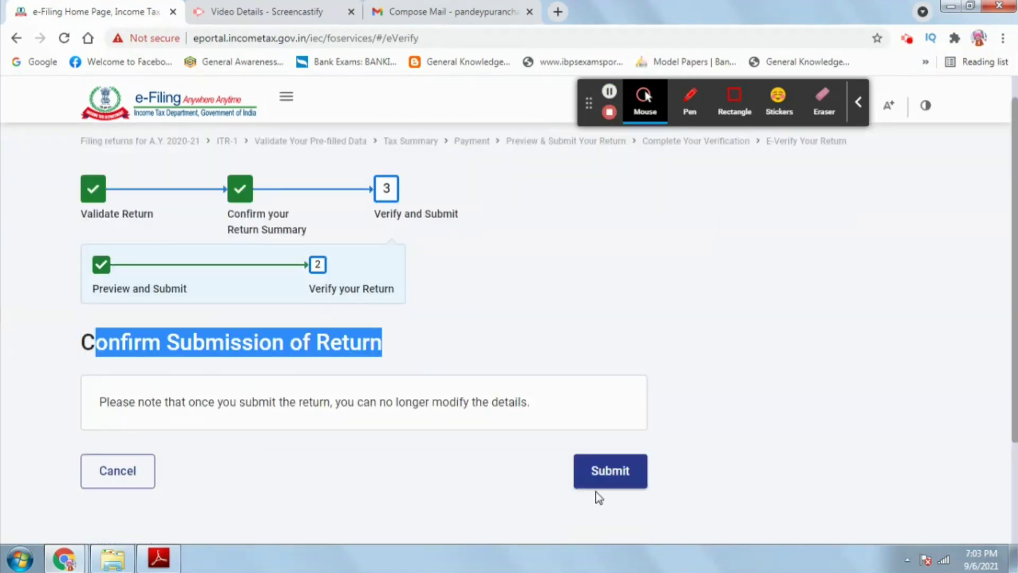
click(613, 480)
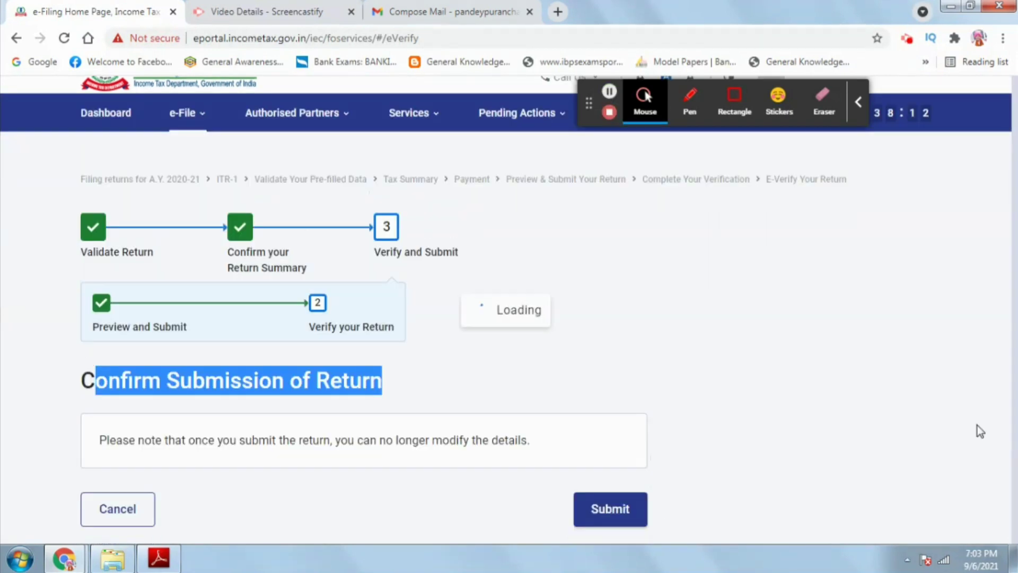
click(609, 93)
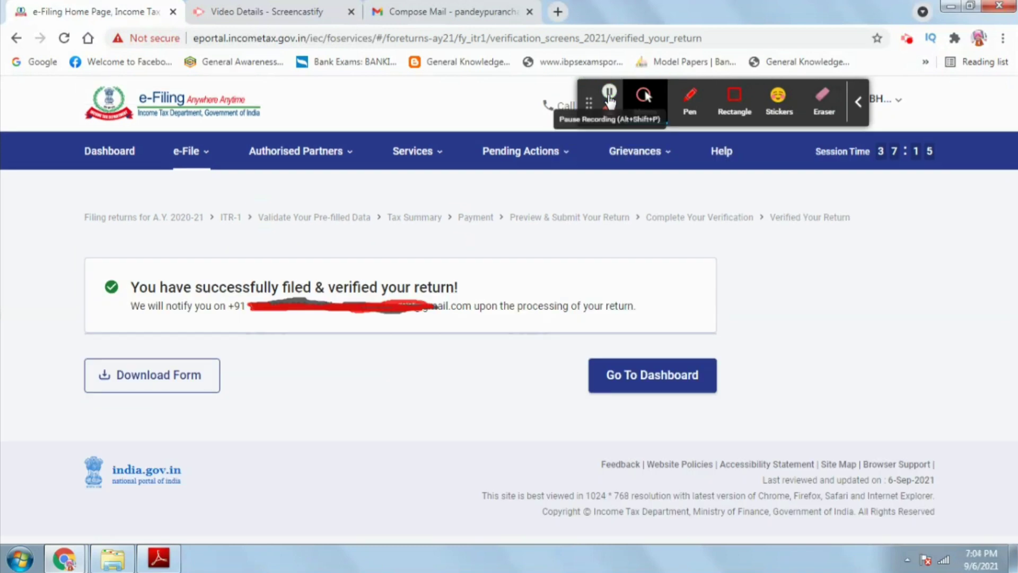
Read the filing confirmation and go to the dashboard to check the Assessment Year 2021-22 filing status.
click(139, 286)
drag(161, 289, 455, 283)
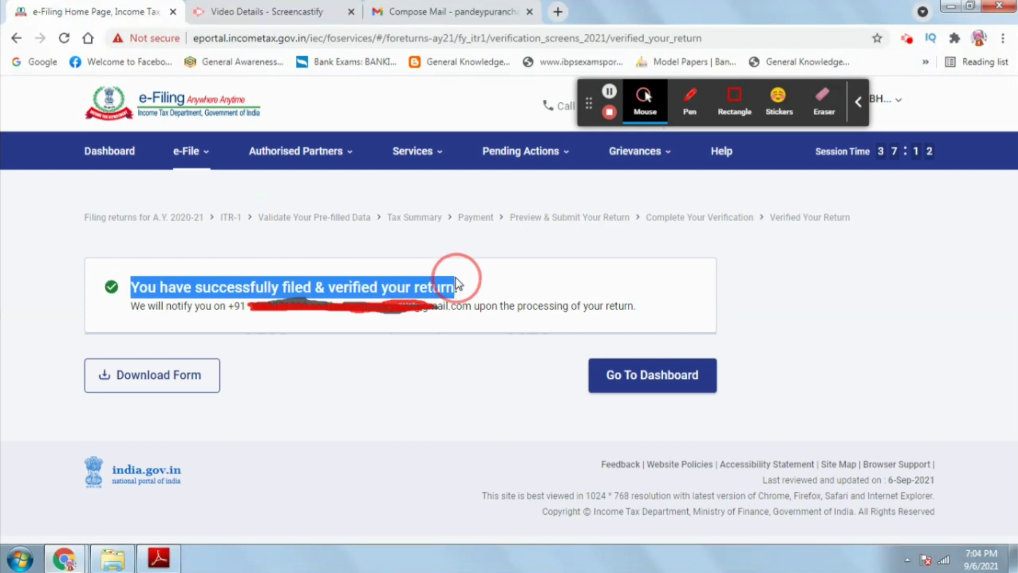
click(655, 377)
click(393, 225)
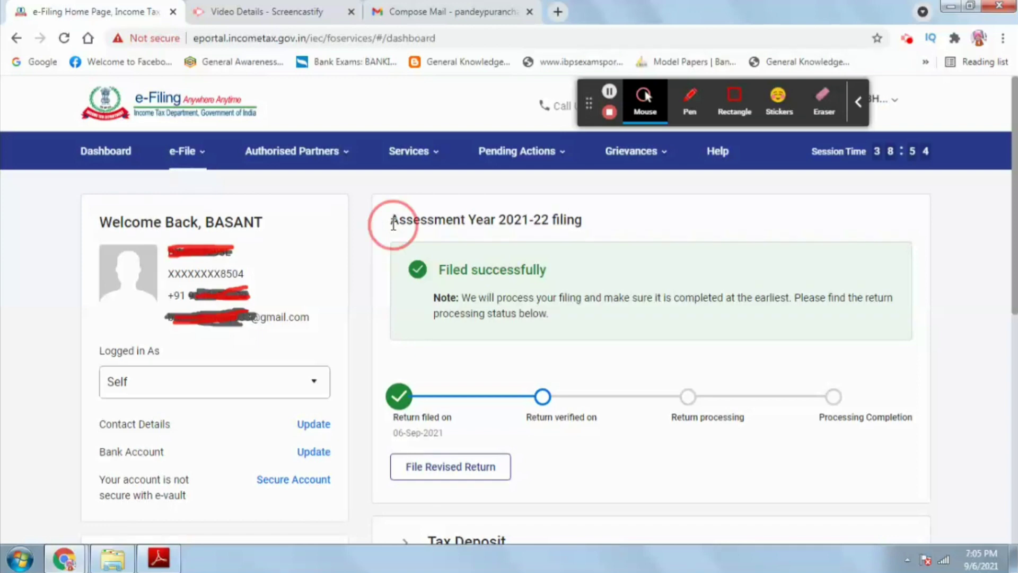
Examine the Assessment Year 2021-22 filing heading and the status message beneath it on the dashboard.
drag(393, 225, 533, 243)
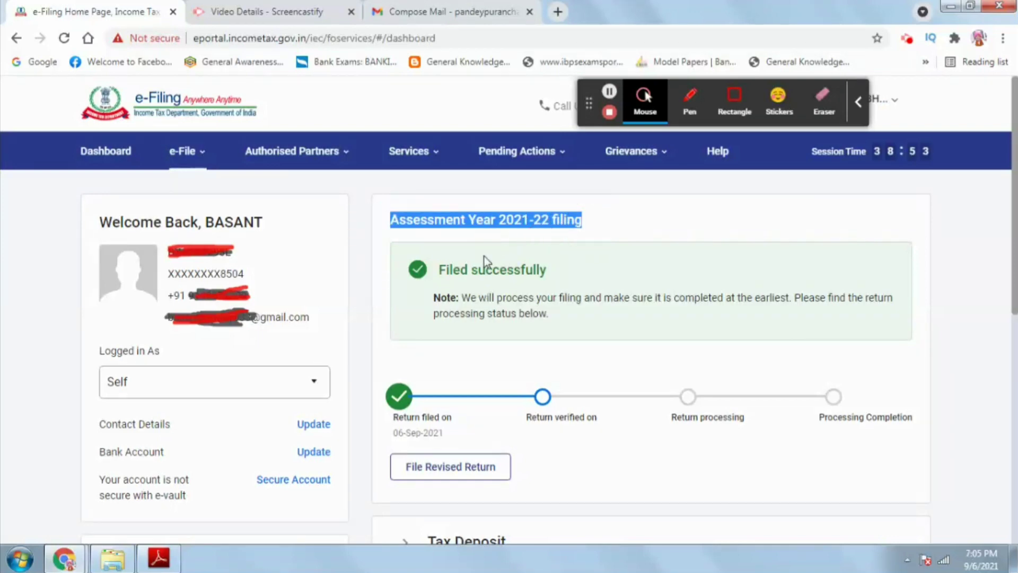
drag(410, 272, 546, 268)
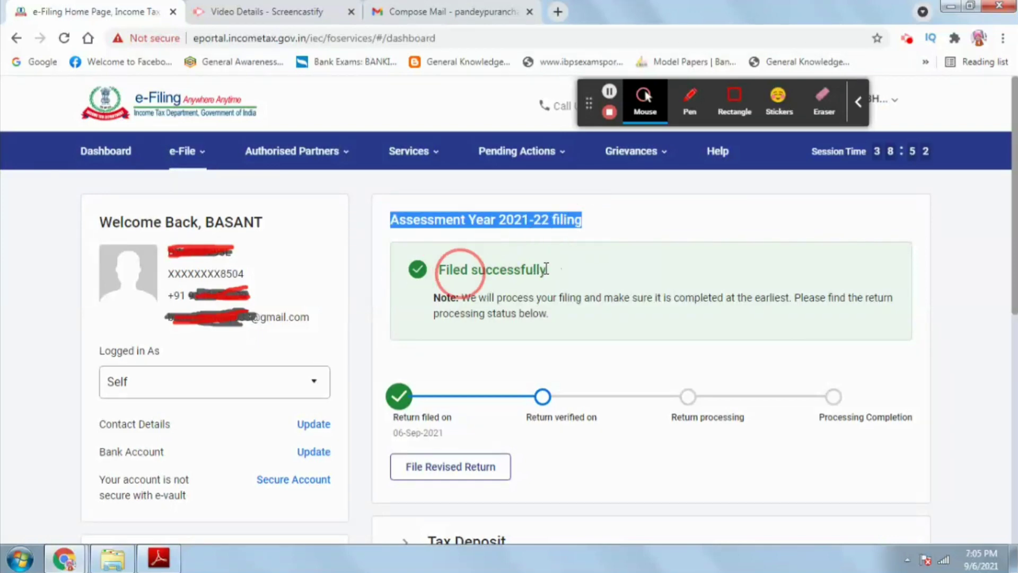
click(509, 275)
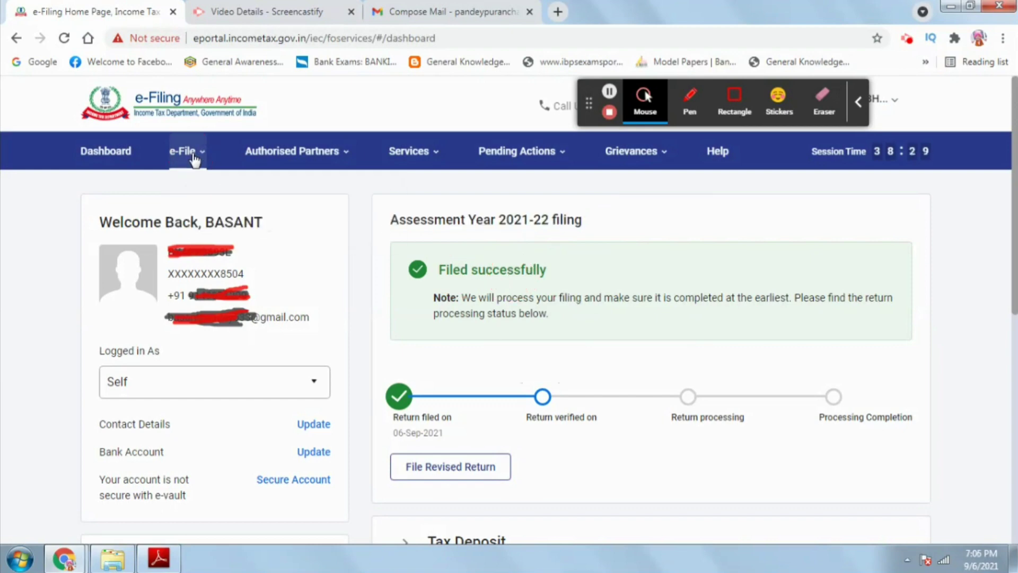
View the filed income tax returns and check the filing and e-verification stages of the A.Y. 2021-22 return.
mouse_move(191, 153)
mouse_move(234, 192)
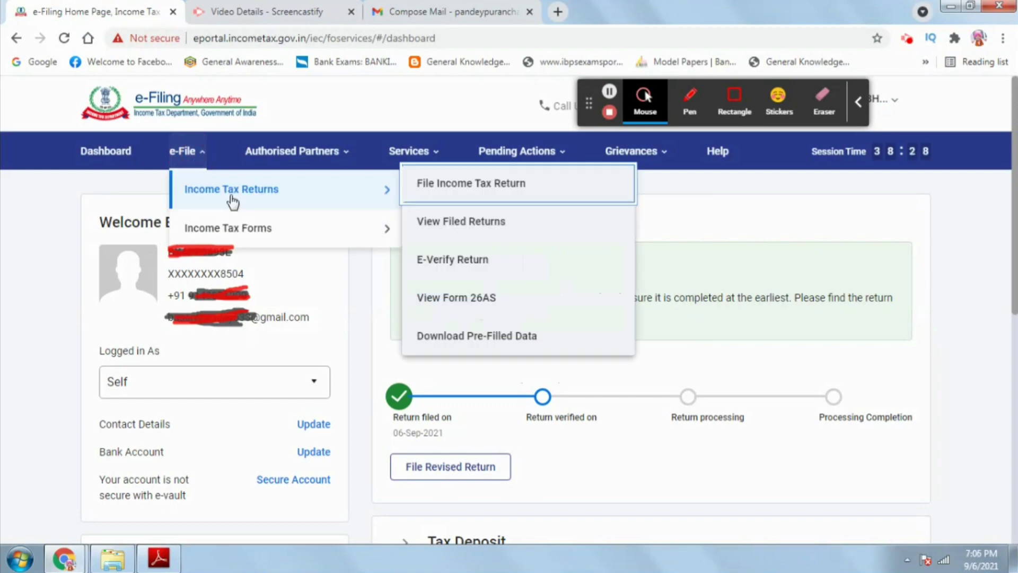
click(445, 226)
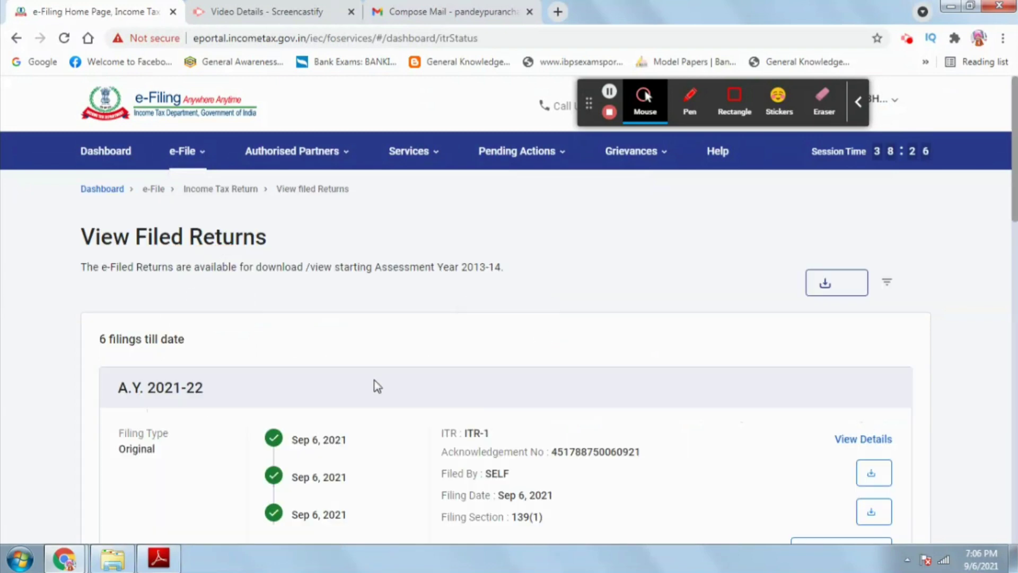
scroll(405, 217, down, 4)
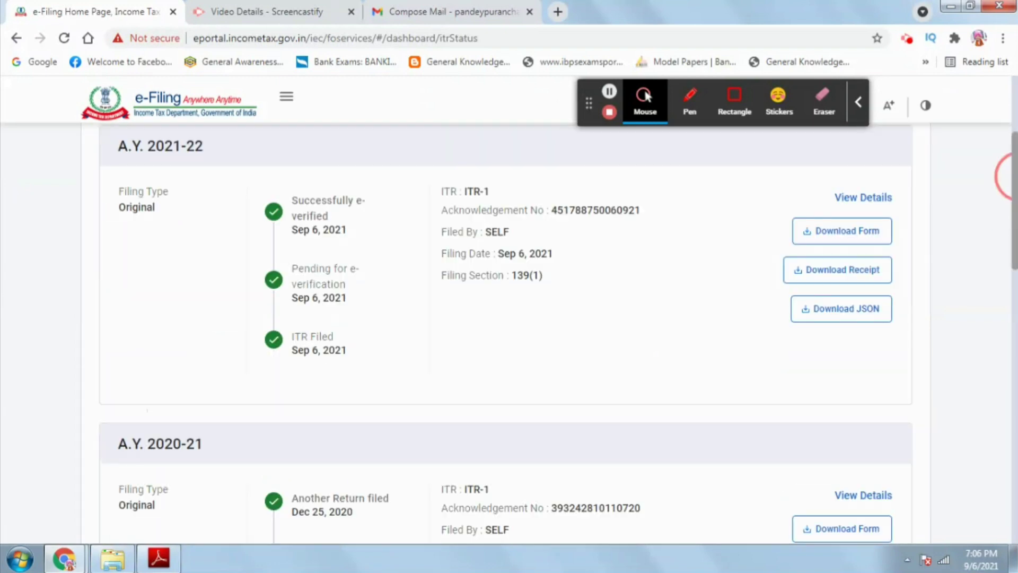
scroll(404, 217, up, 1)
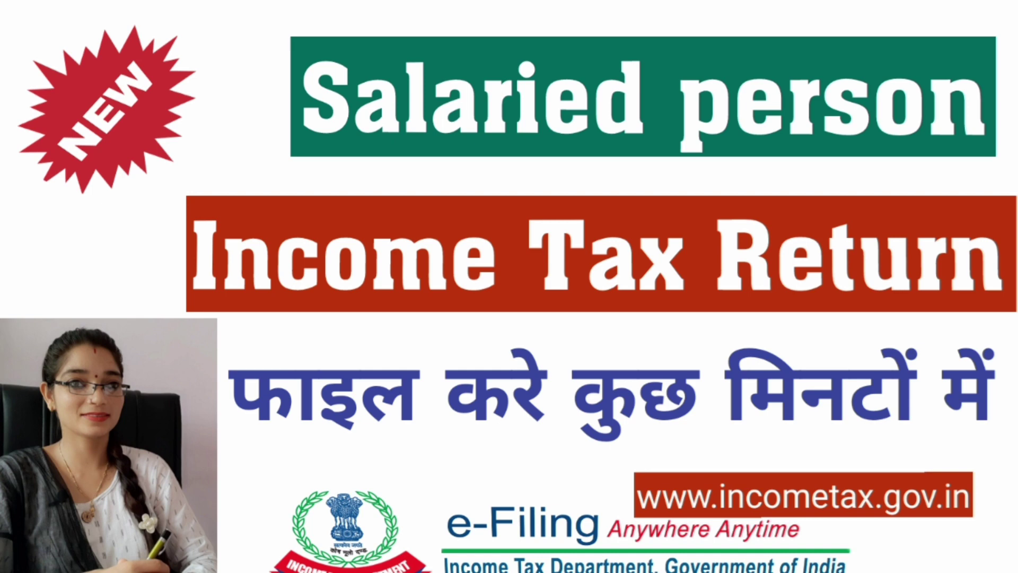